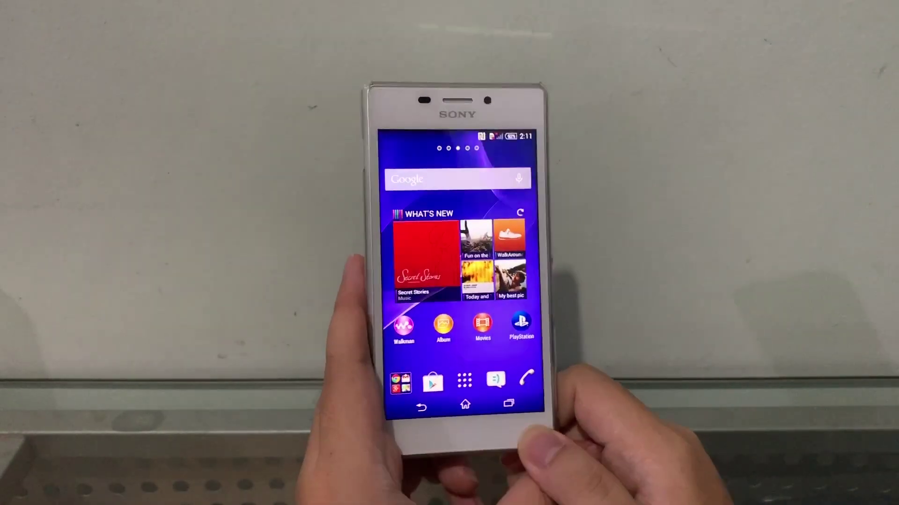
# Step: Browse the phone's app list and quick settings, then return to the home screen
pyautogui.click(459, 387)
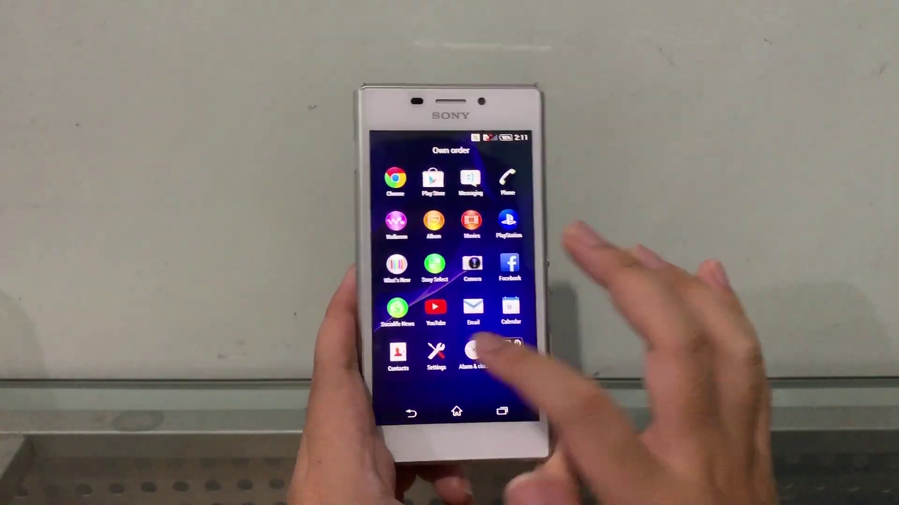
pyautogui.moveTo(514, 304); pyautogui.dragTo(412, 304)
pyautogui.moveTo(459, 137); pyautogui.dragTo(459, 305)
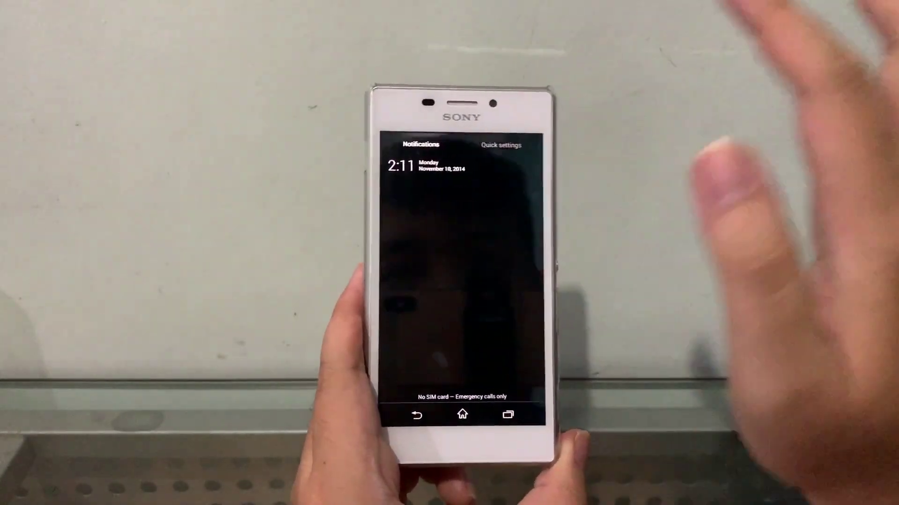
pyautogui.click(498, 145)
pyautogui.moveTo(456, 394); pyautogui.dragTo(457, 197)
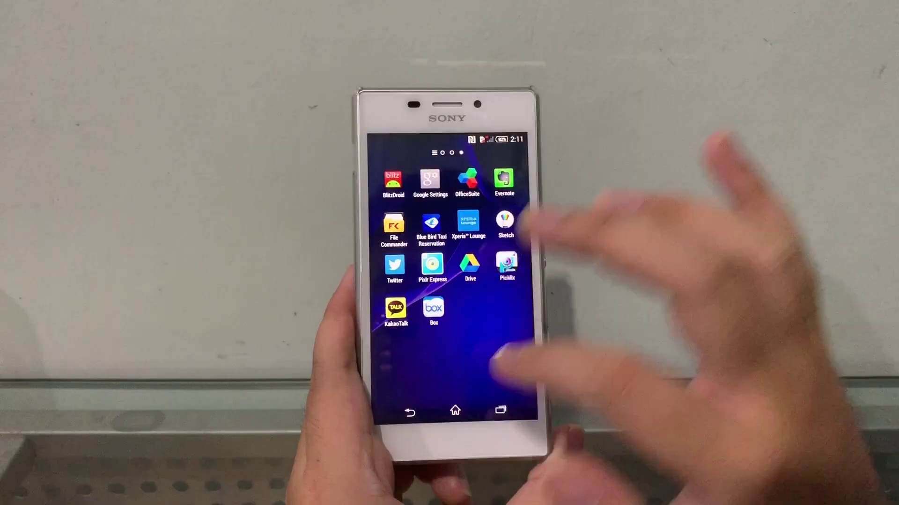
pyautogui.click(460, 415)
# Step: Lock and unlock the phone, check for software updates, and go back home
pyautogui.press('XF86PowerOff')
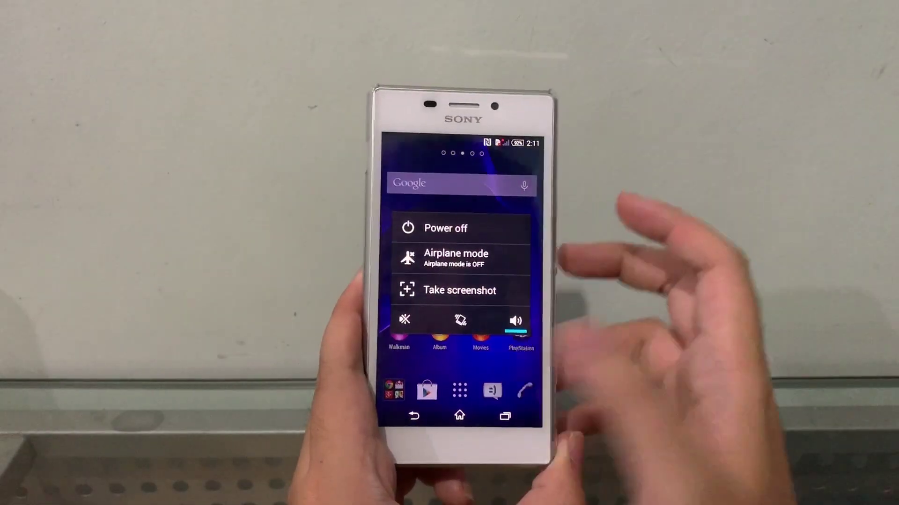
pyautogui.press('Escape')
pyautogui.press('XF86PowerOff')
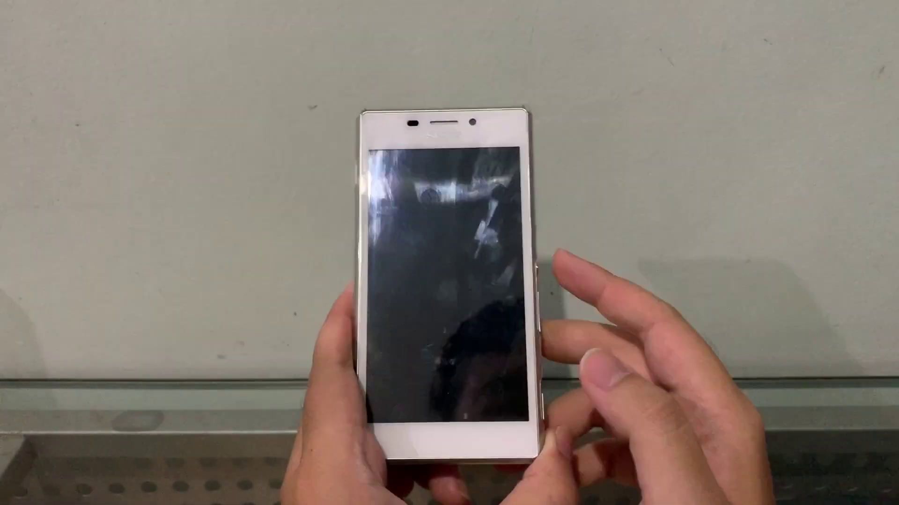
pyautogui.press('XF86PowerOff')
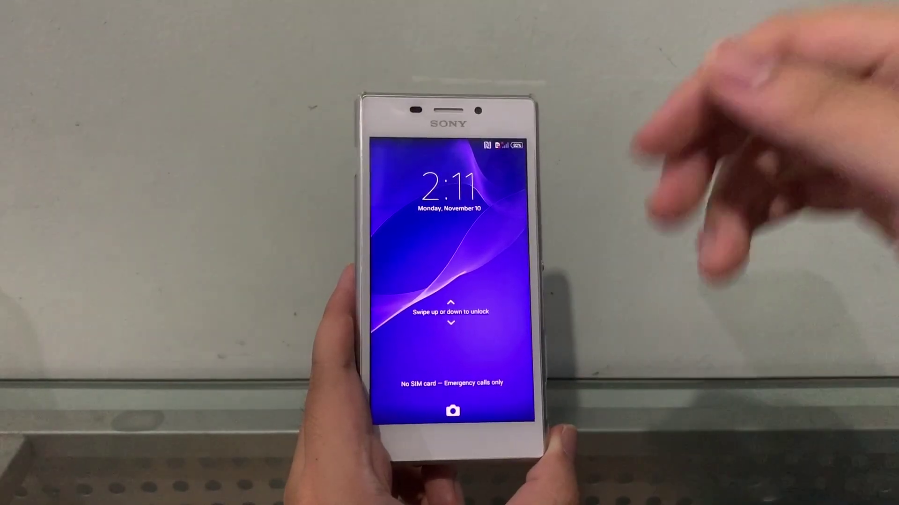
pyautogui.moveTo(431, 206); pyautogui.dragTo(435, 337)
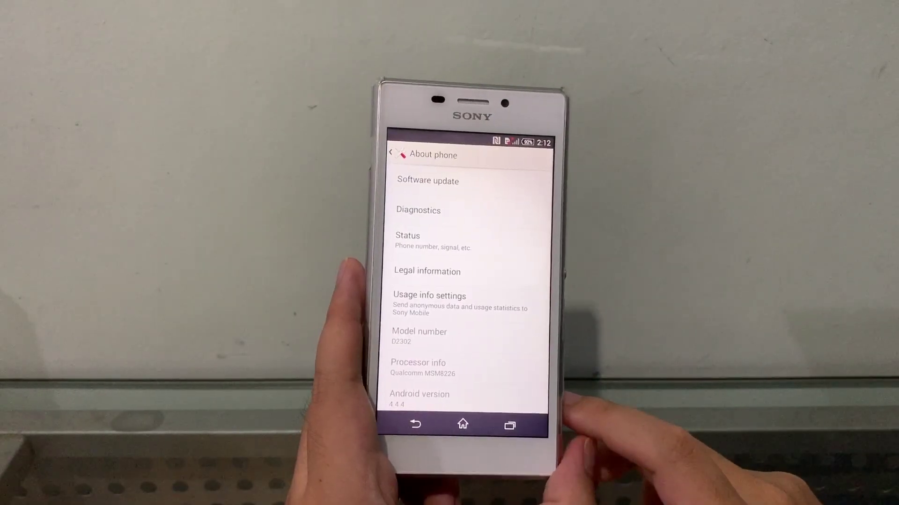
pyautogui.click(617, 200)
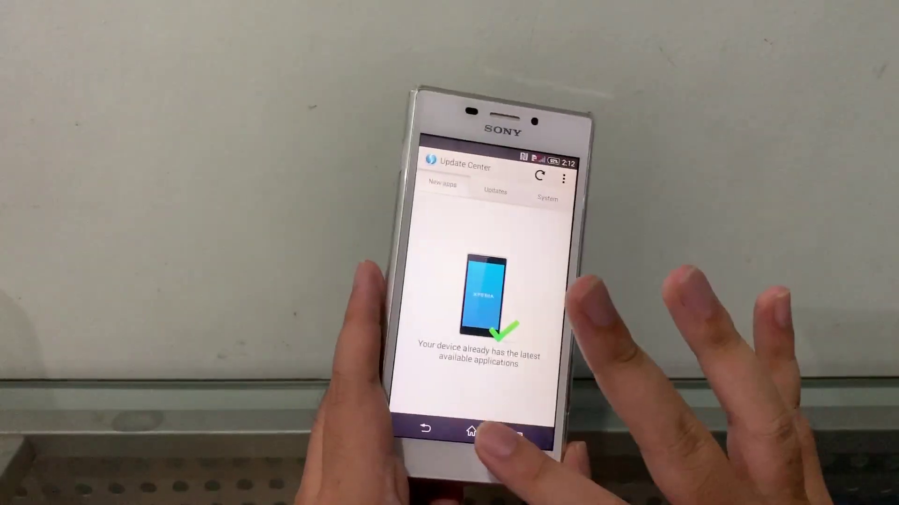
pyautogui.click(461, 426)
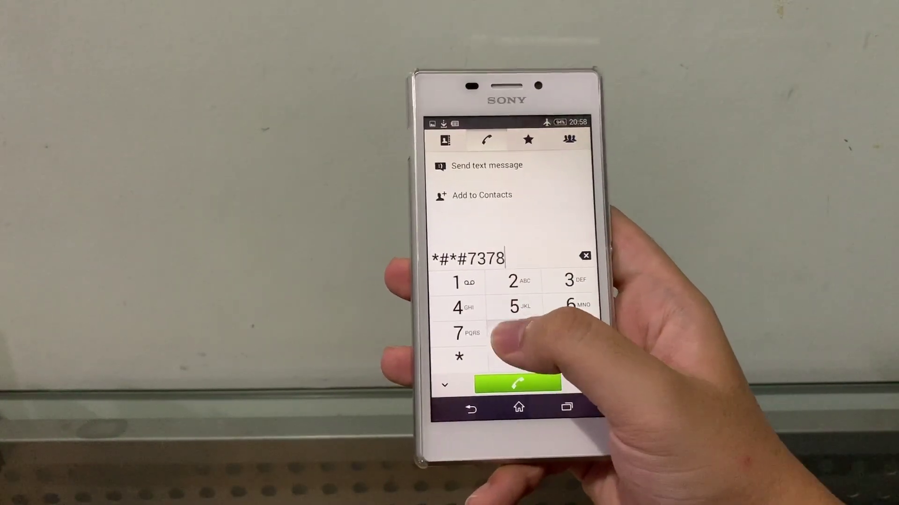
# Step: Dial the *#*#7378423#*#* service code and open Service info > Configuration
pyautogui.click(577, 286)
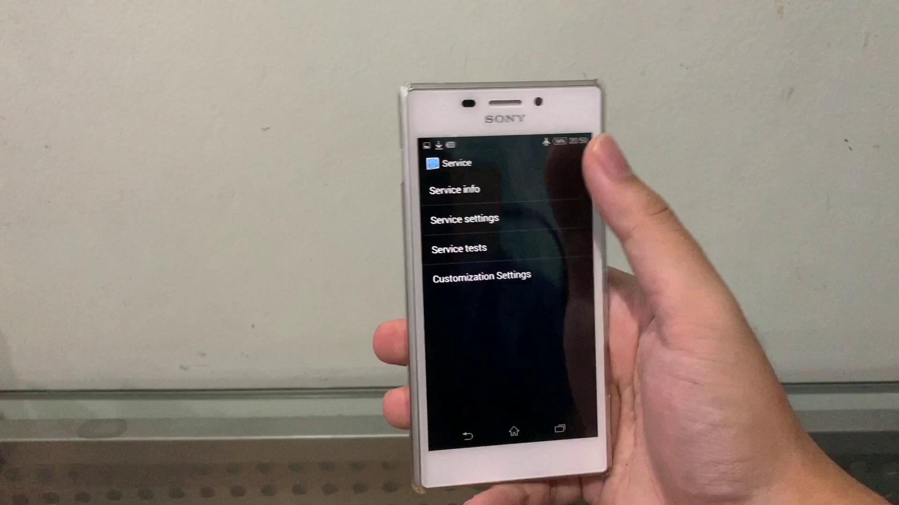
pyautogui.click(561, 190)
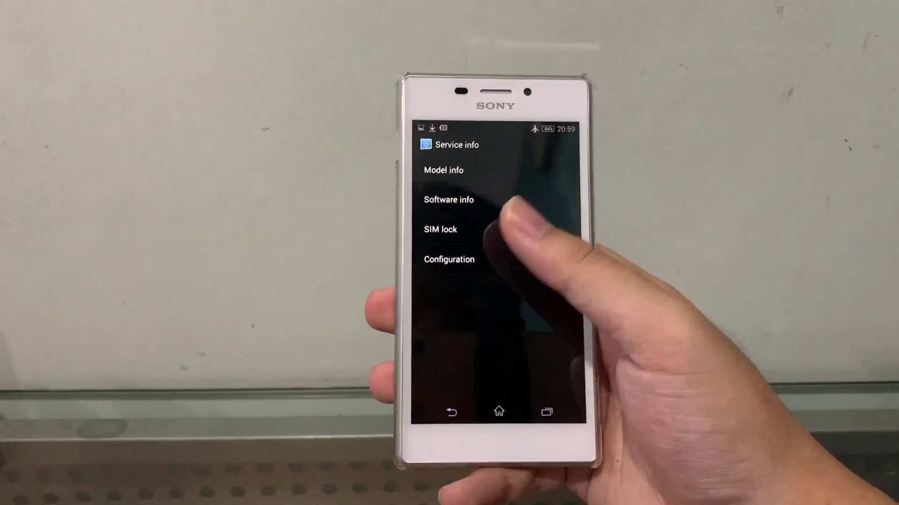
pyautogui.click(468, 250)
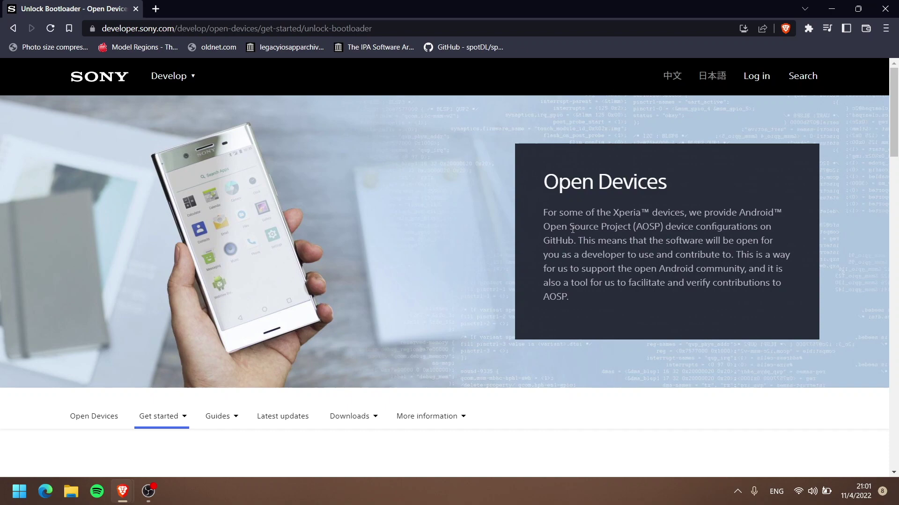
# Step: Scroll to the unlock code section and pick Xperia M2 from the Select your device list
pyautogui.scroll(-20, 733, 210)
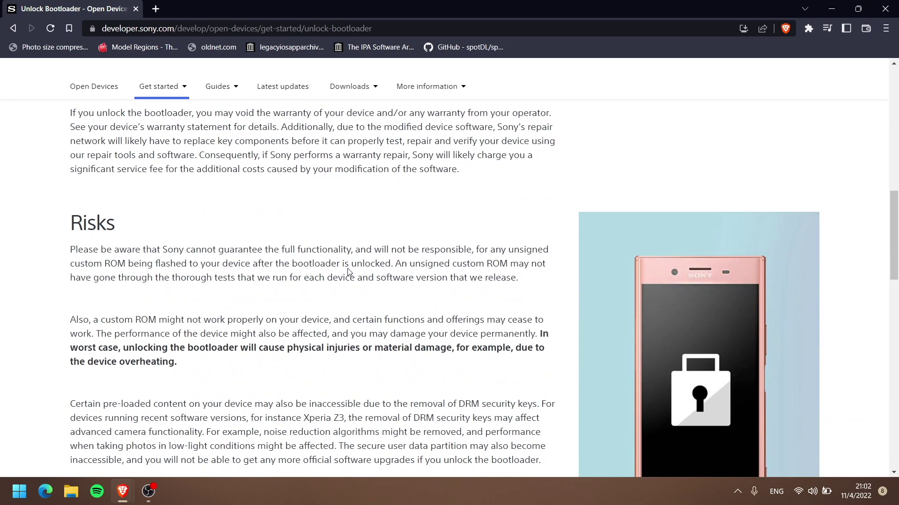
pyautogui.scroll(-1, 349, 275)
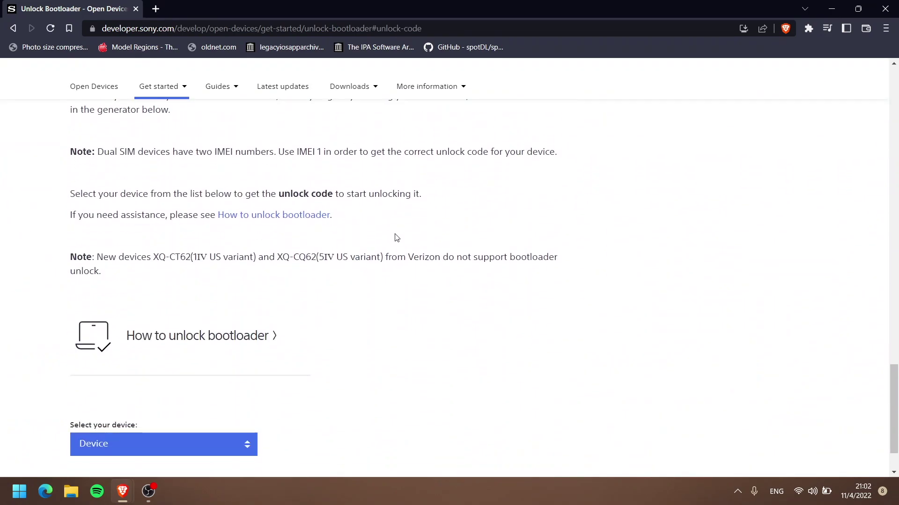
pyautogui.scroll(-1, 395, 237)
pyautogui.scroll(1, 328, 211)
pyautogui.scroll(-2, 311, 170)
pyautogui.click(215, 377)
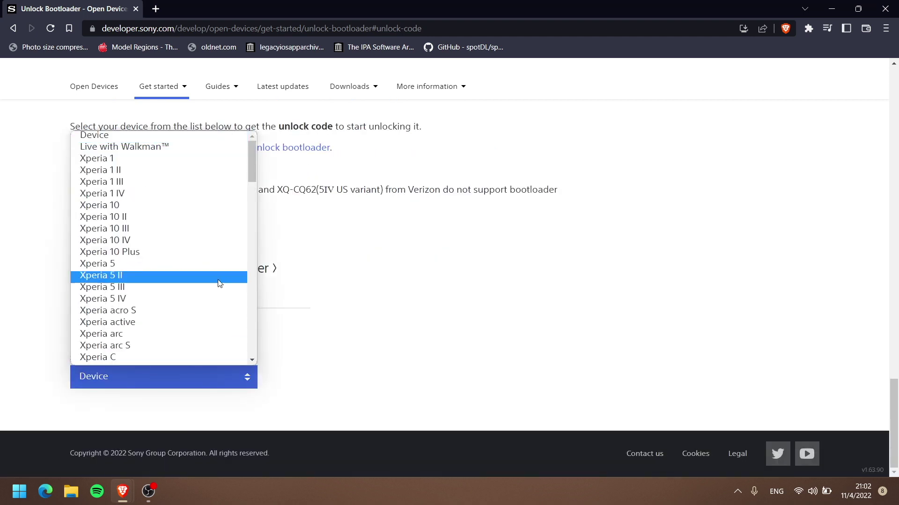
pyautogui.scroll(-9, 205, 275)
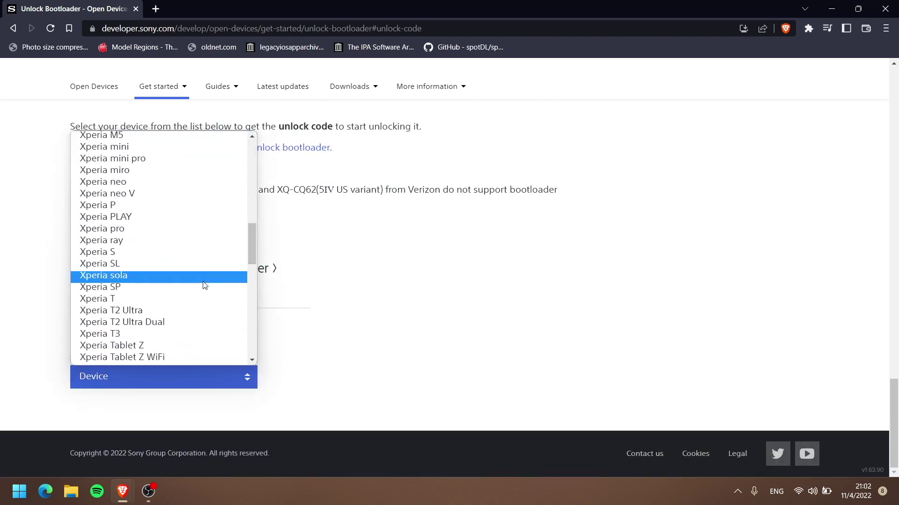
pyautogui.scroll(-2, 203, 285)
pyautogui.scroll(5, 203, 285)
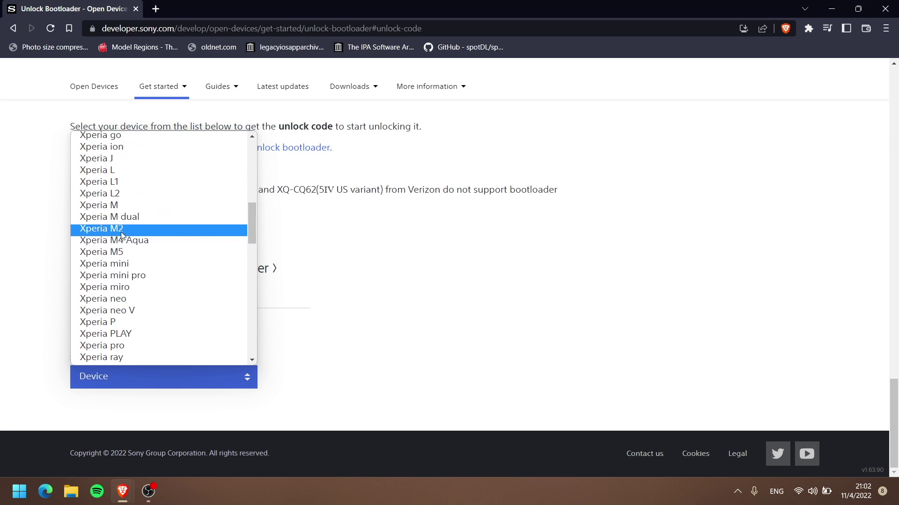
pyautogui.click(150, 233)
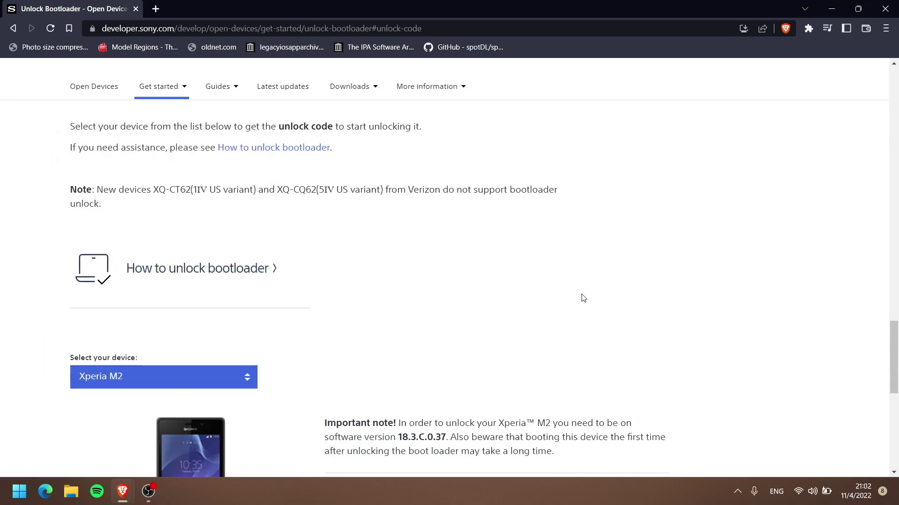
# Step: Highlight the required software version 18.3.C.0.37 in the note, then move into the IMEI field
pyautogui.scroll(-3, 582, 296)
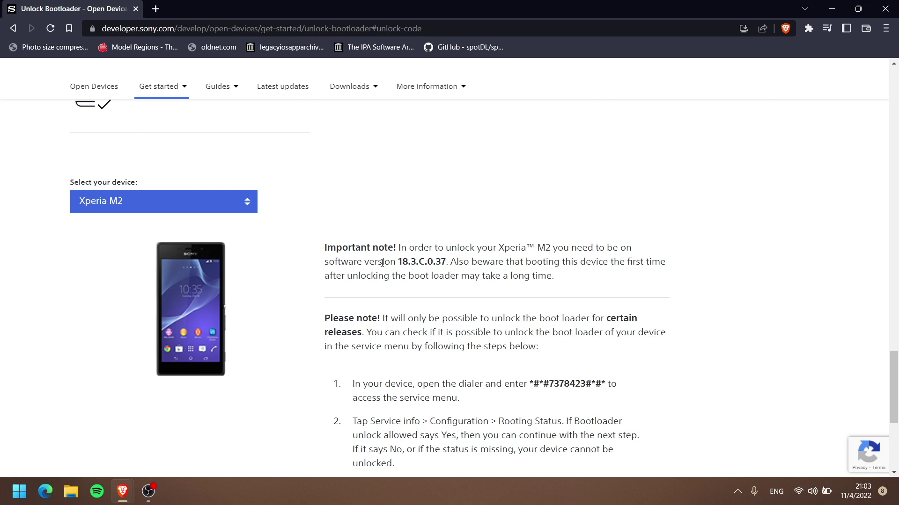
pyautogui.moveTo(398, 263); pyautogui.dragTo(451, 263)
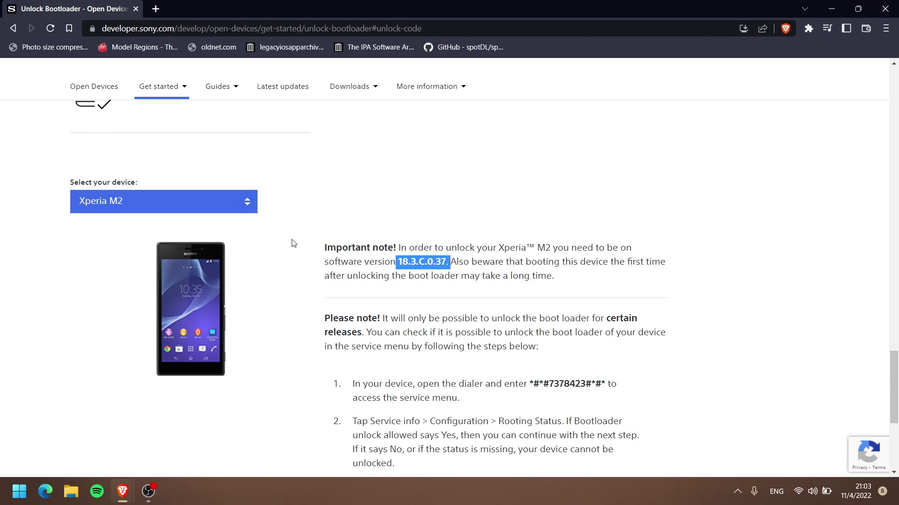
pyautogui.scroll(-5, 293, 244)
pyautogui.scroll(4, 377, 226)
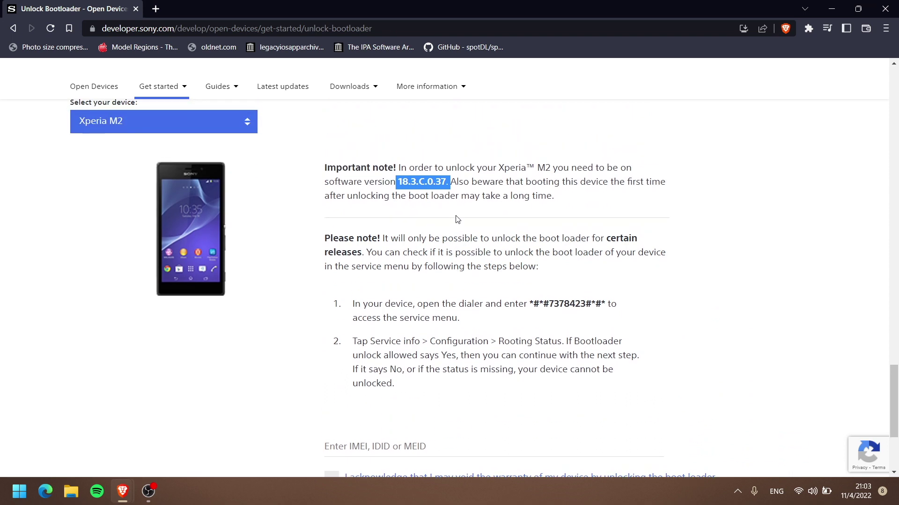
pyautogui.click(492, 215)
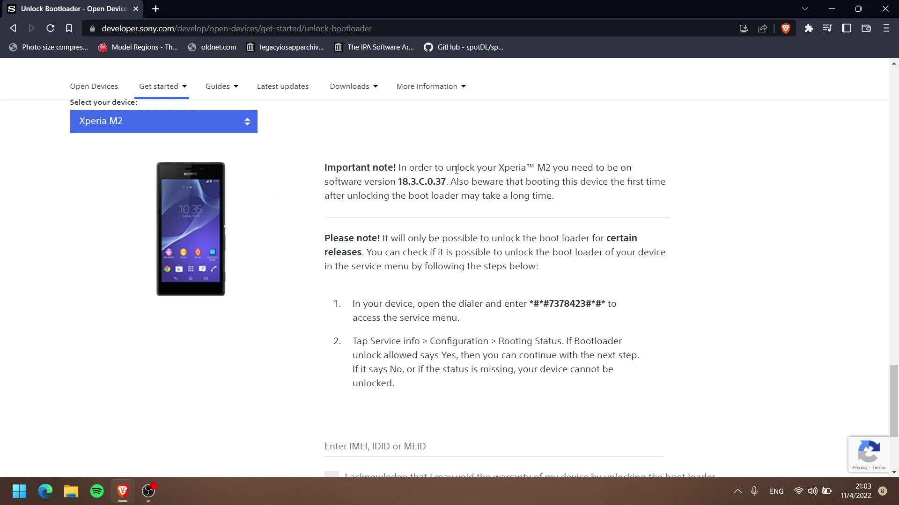
pyautogui.moveTo(400, 179); pyautogui.dragTo(446, 182)
pyautogui.press('Tab')
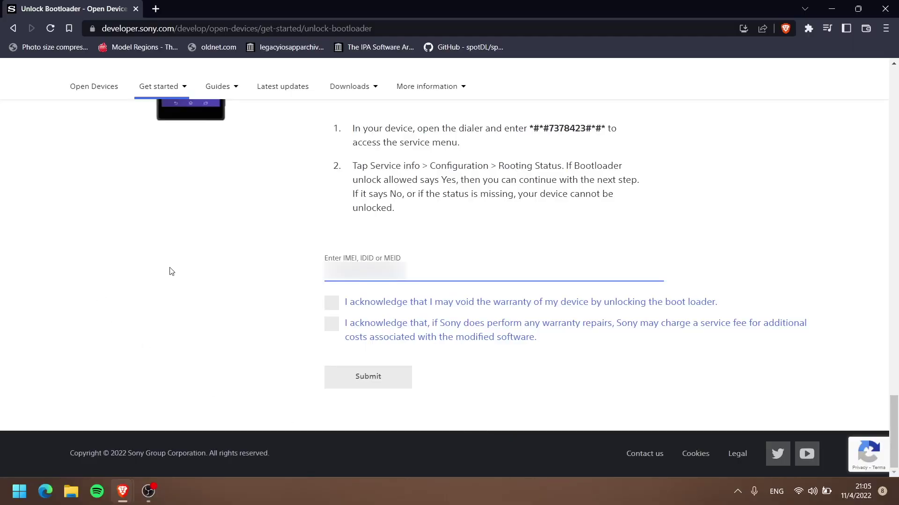
# Step: Tick the warranty-voiding and service-fee acknowledgements and submit the unlock code request
pyautogui.click(332, 305)
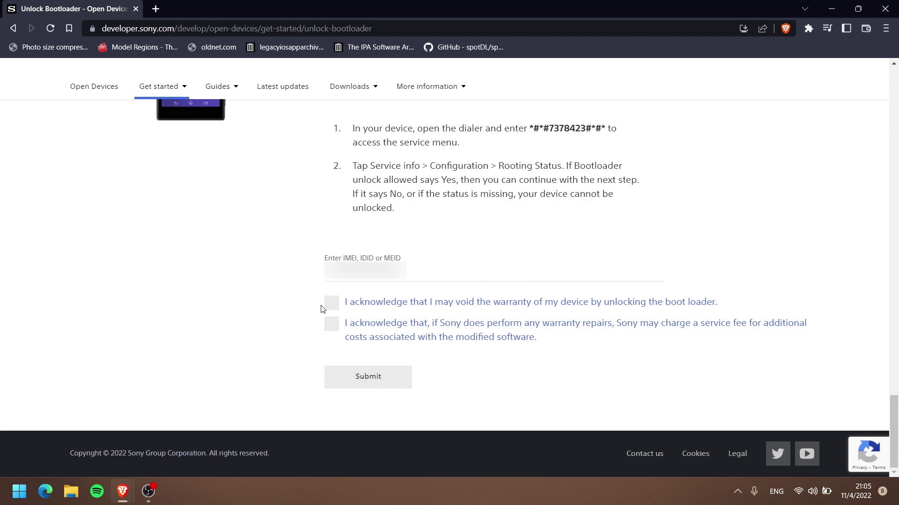
pyautogui.click(334, 327)
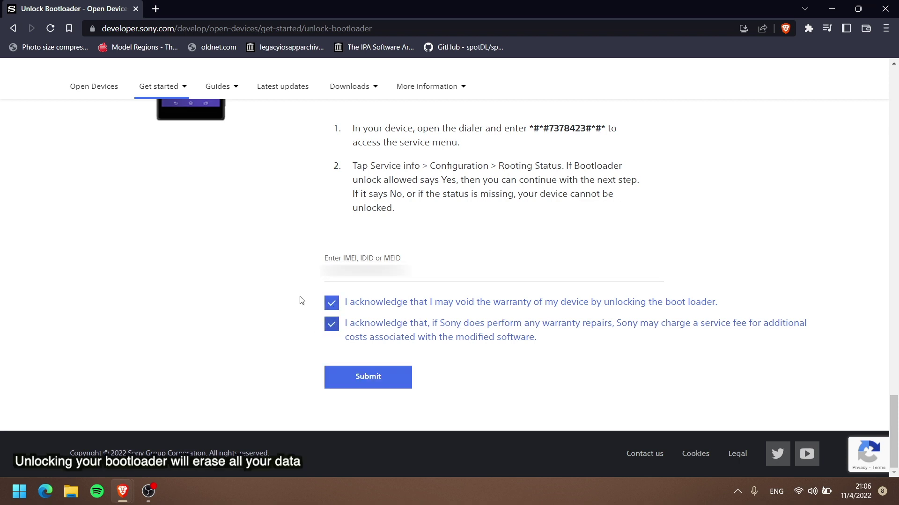
pyautogui.click(340, 377)
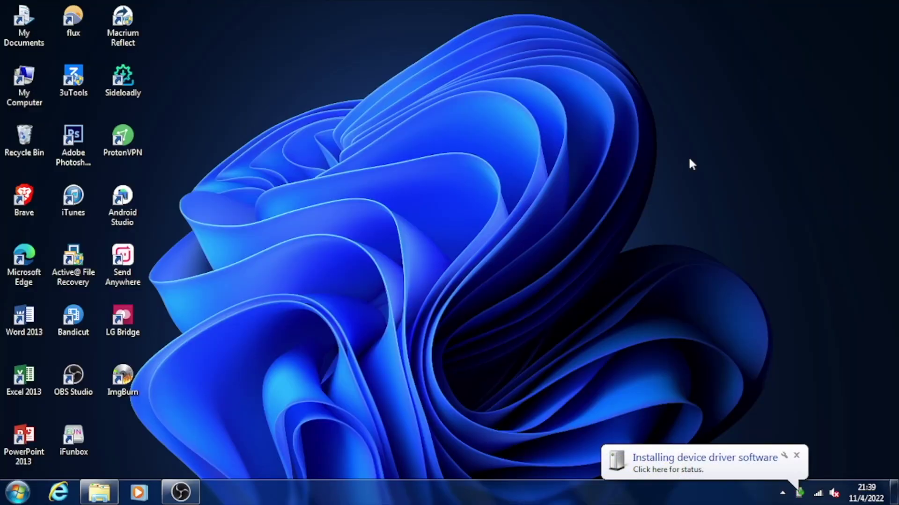
# Step: Skip the Windows Update search for the pending device driver
pyautogui.click(625, 467)
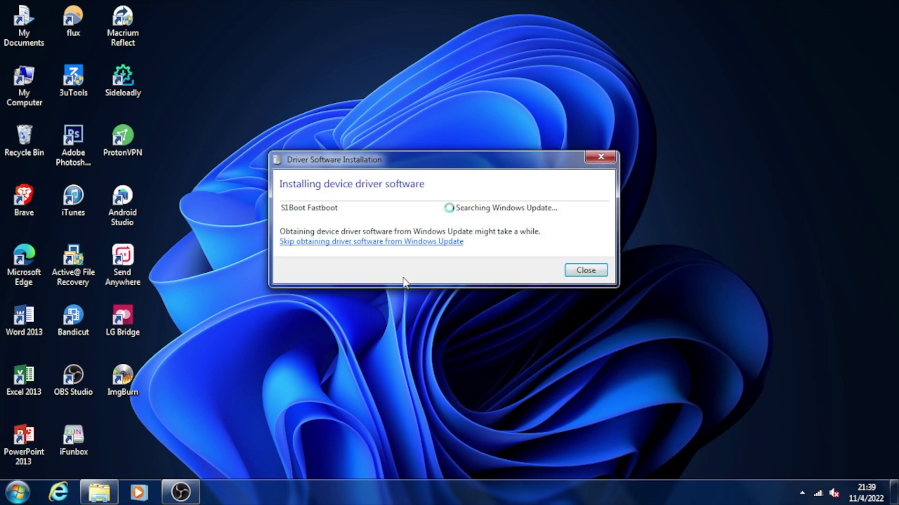
pyautogui.click(425, 242)
pyautogui.click(471, 257)
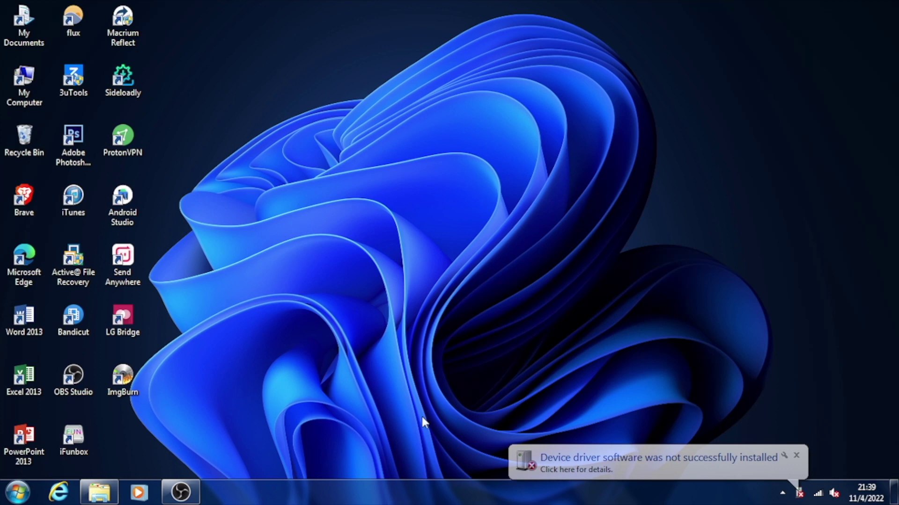
# Step: In Device Manager, start a manual driver update for the S1Boot Fastboot device
pyautogui.press('super')
pyautogui.write('device')
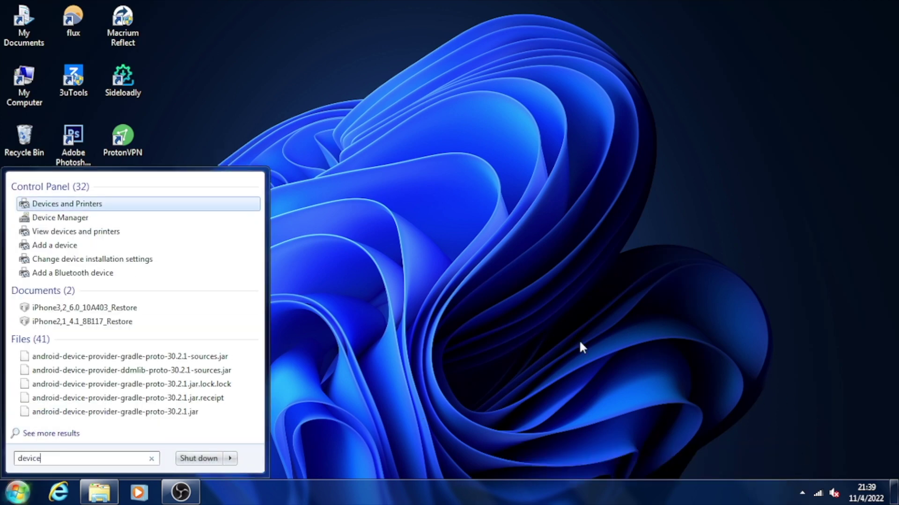
pyautogui.press('Down')
pyautogui.press('Return')
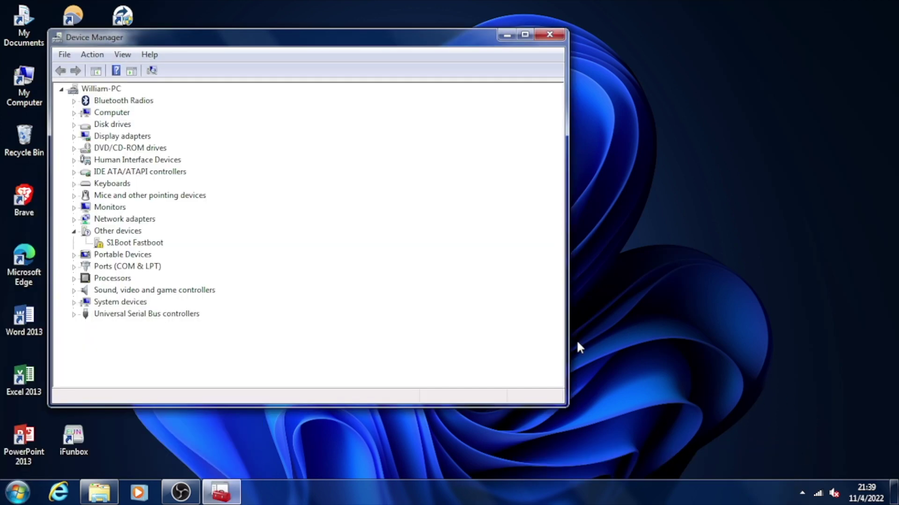
pyautogui.click(118, 244)
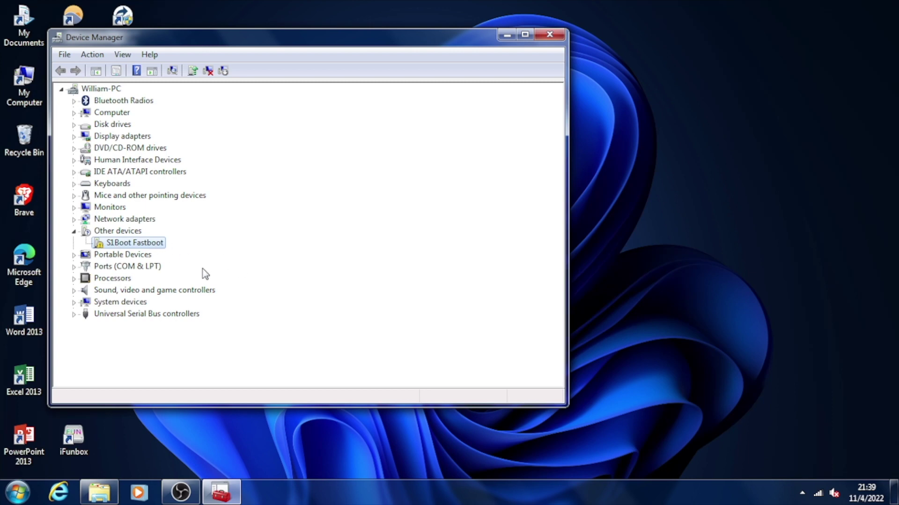
pyautogui.rightClick(162, 242)
pyautogui.click(199, 252)
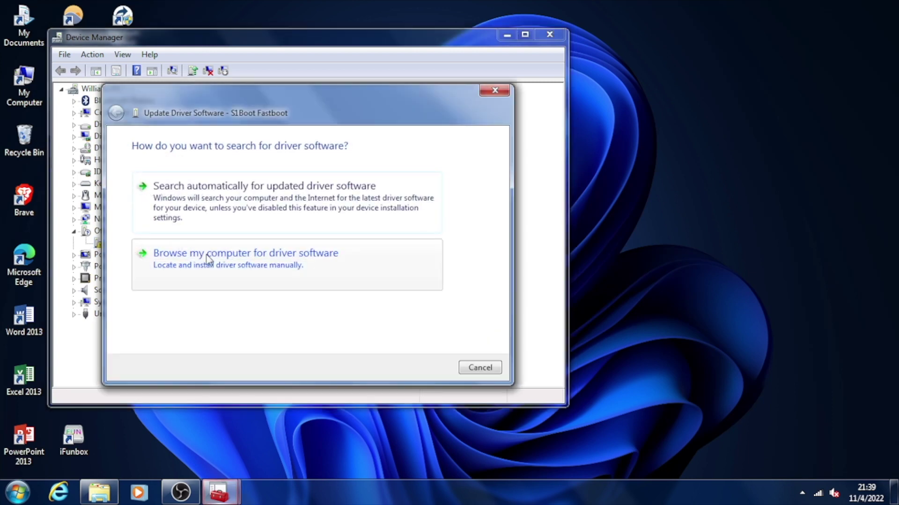
pyautogui.click(225, 254)
# Step: Install the driver from the Sony_Fastbook folder, accepting the unsigned driver warning
pyautogui.click(417, 196)
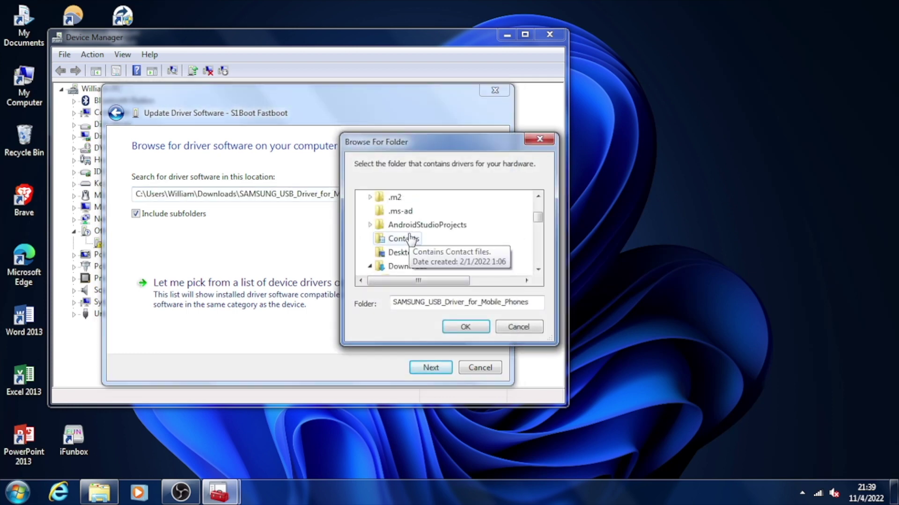
pyautogui.click(393, 239)
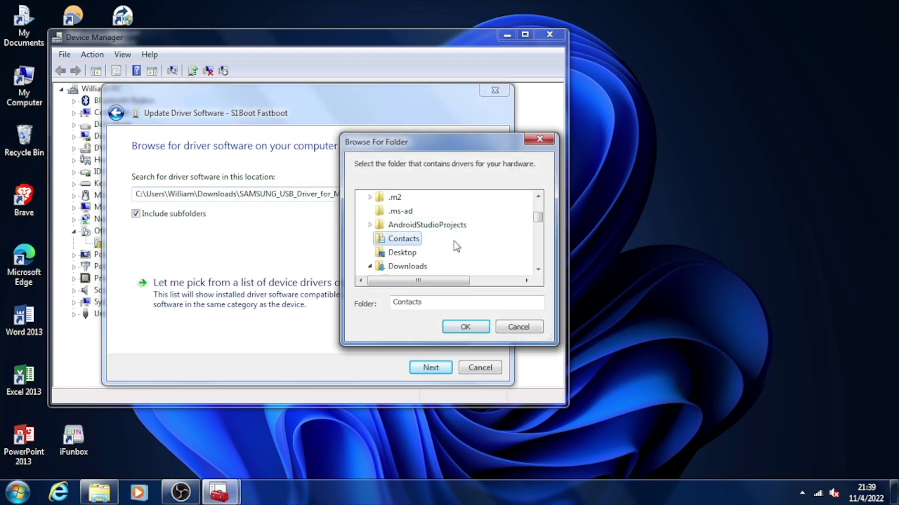
pyautogui.scroll(-4, 422, 248)
pyautogui.scroll(4, 421, 252)
pyautogui.scroll(-1, 419, 246)
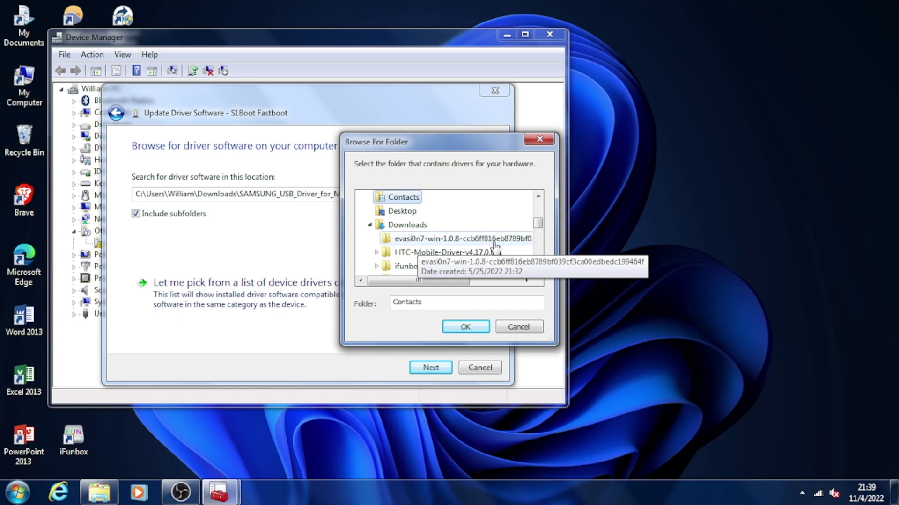
pyautogui.scroll(-2, 492, 244)
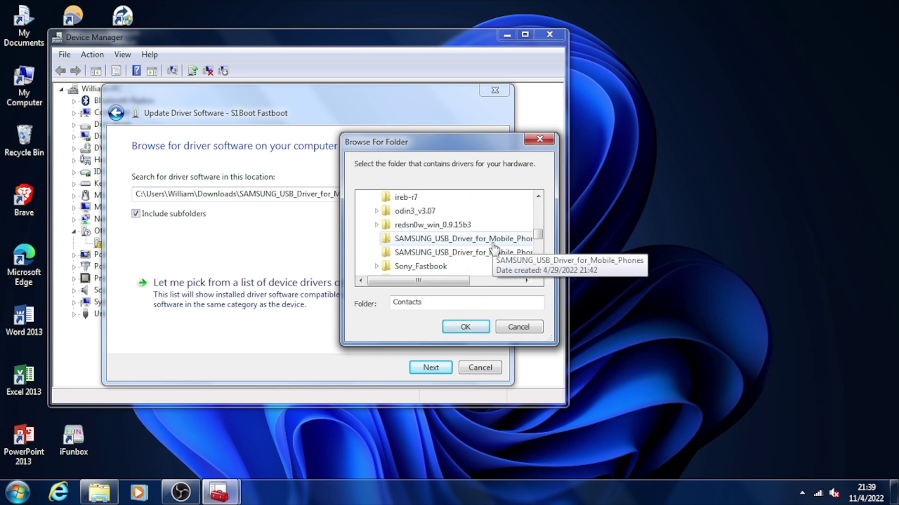
pyautogui.click(445, 266)
pyautogui.click(461, 327)
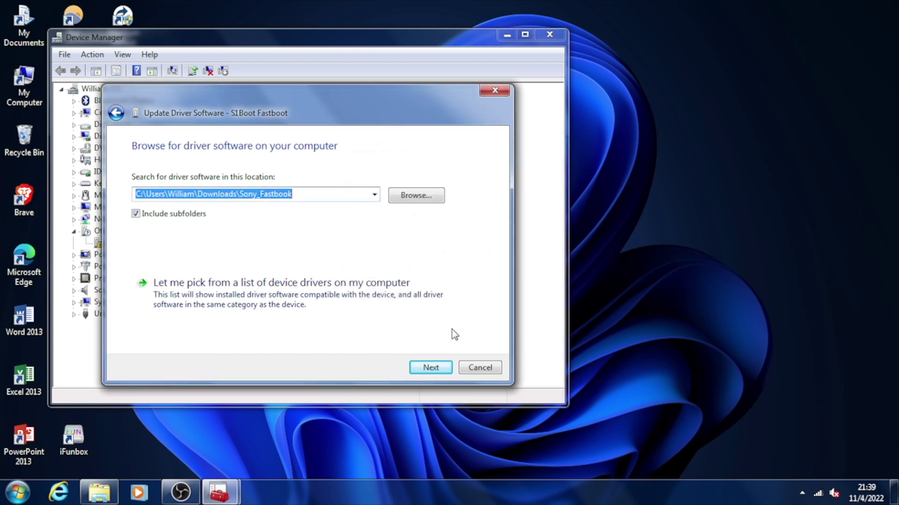
pyautogui.click(415, 371)
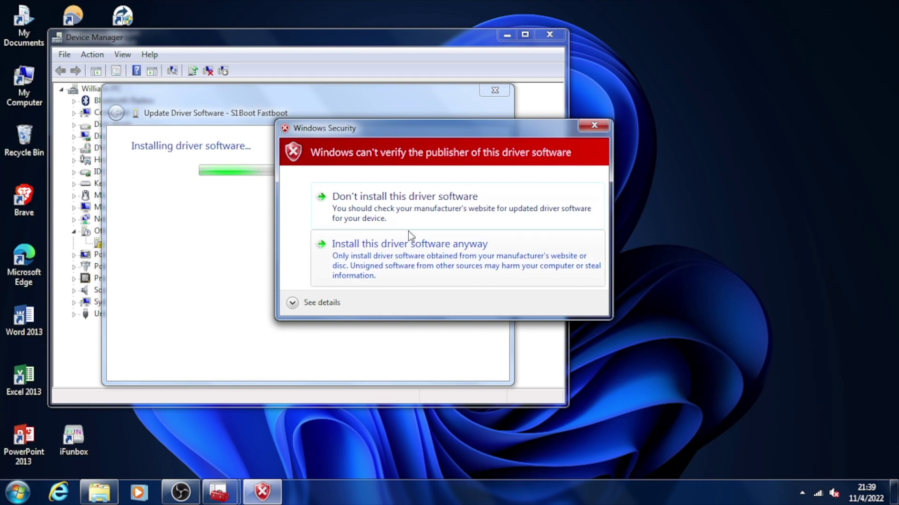
pyautogui.click(429, 246)
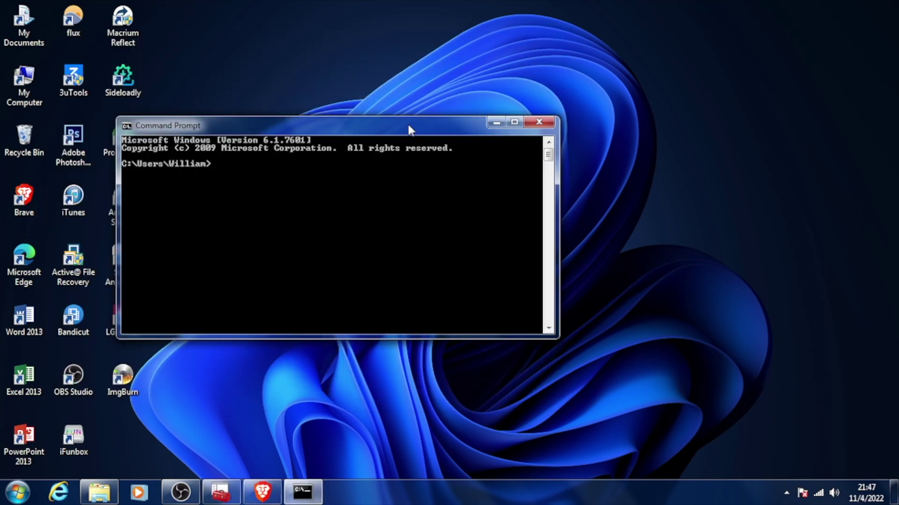
pyautogui.moveTo(407, 122); pyautogui.dragTo(527, 134)
# Step: Run 'fastboot devices' in Command Prompt to confirm the phone is detected
pyautogui.click(782, 237)
pyautogui.press('f')
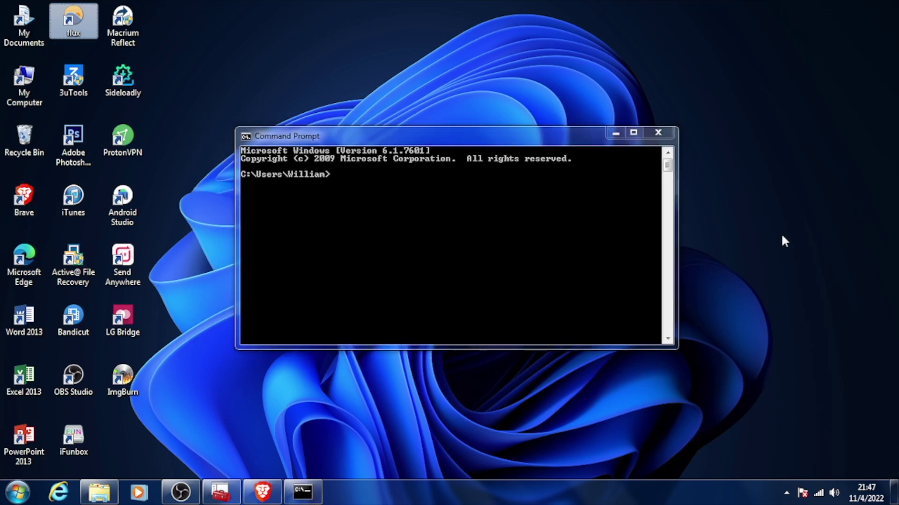
pyautogui.click(577, 244)
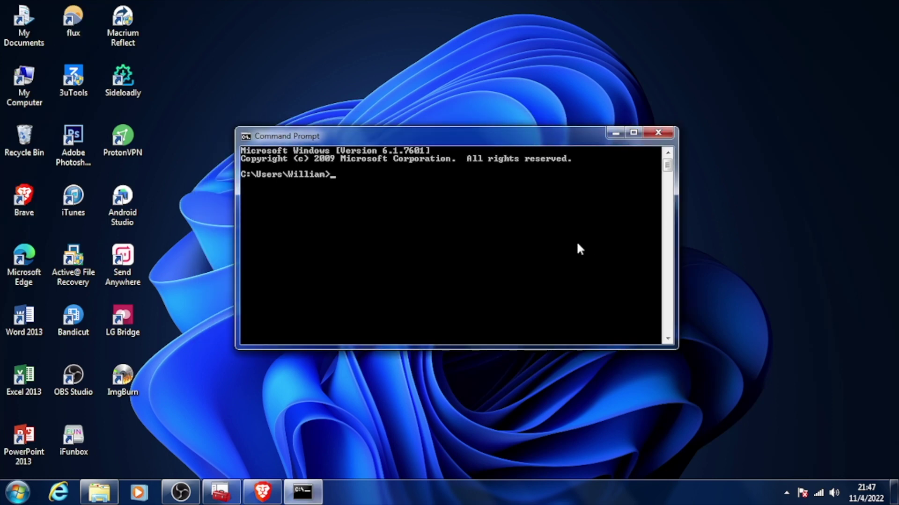
pyautogui.write('fastboot devices')
pyautogui.press('Return')
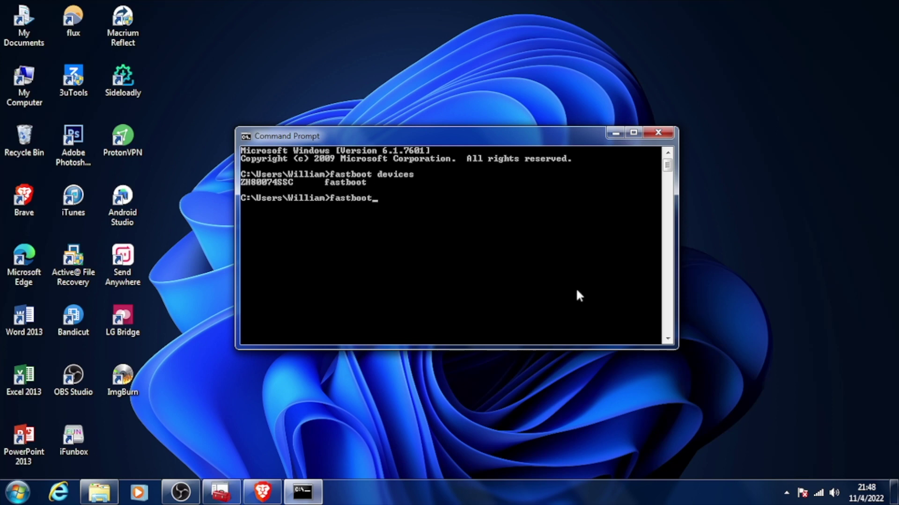
# Step: Run 'fastboot oem unlock 0x' followed by the pasted bootloader unlock key
pyautogui.write('fastboot oem unlock 0x')
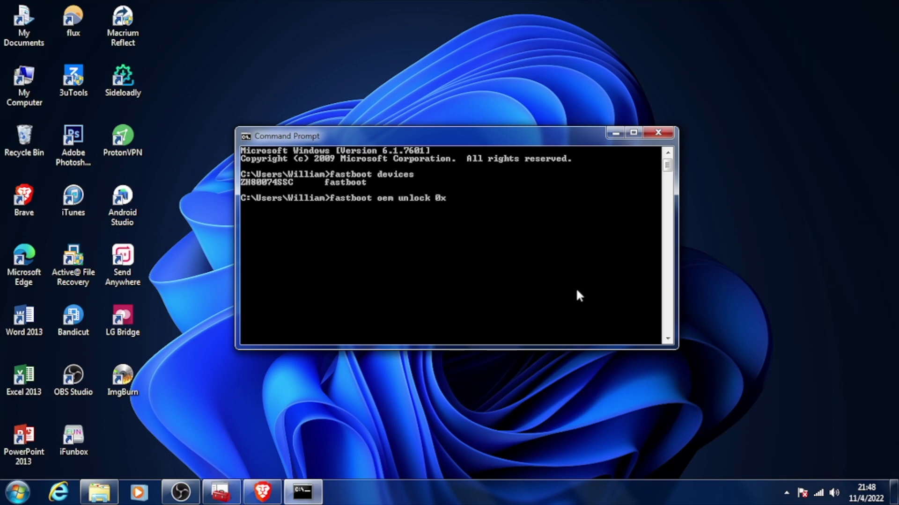
pyautogui.rightClick(576, 290)
pyautogui.press('Return')
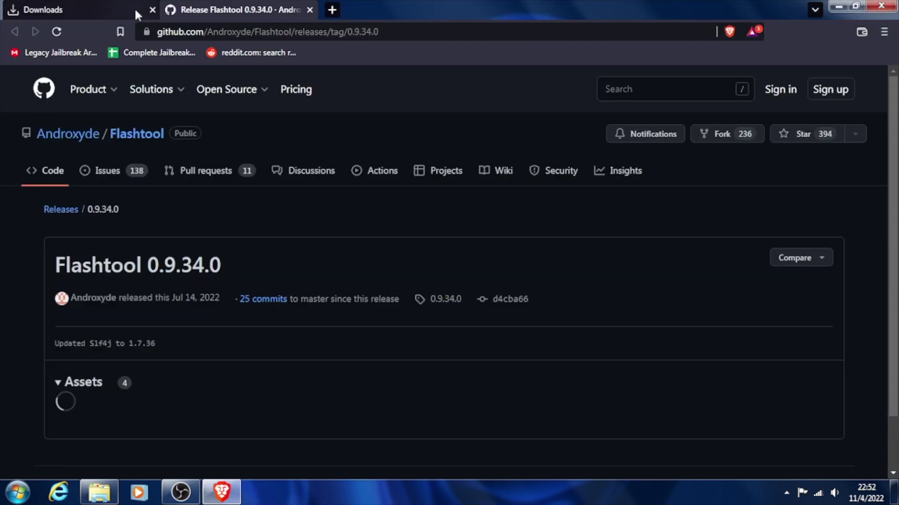
# Step: Close the Downloads tab and save flashtool-0.9.34.0-windows.exe from the release Assets into Downloads
pyautogui.click(152, 10)
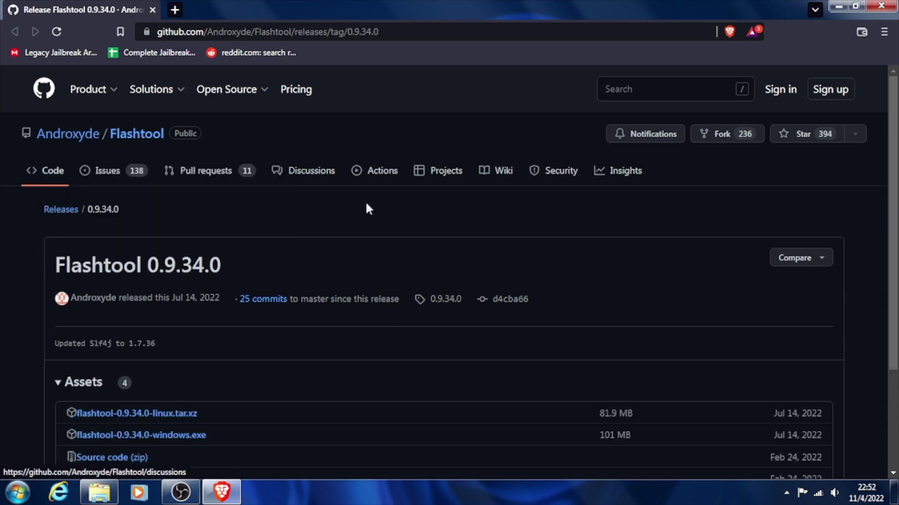
pyautogui.moveTo(82, 134)
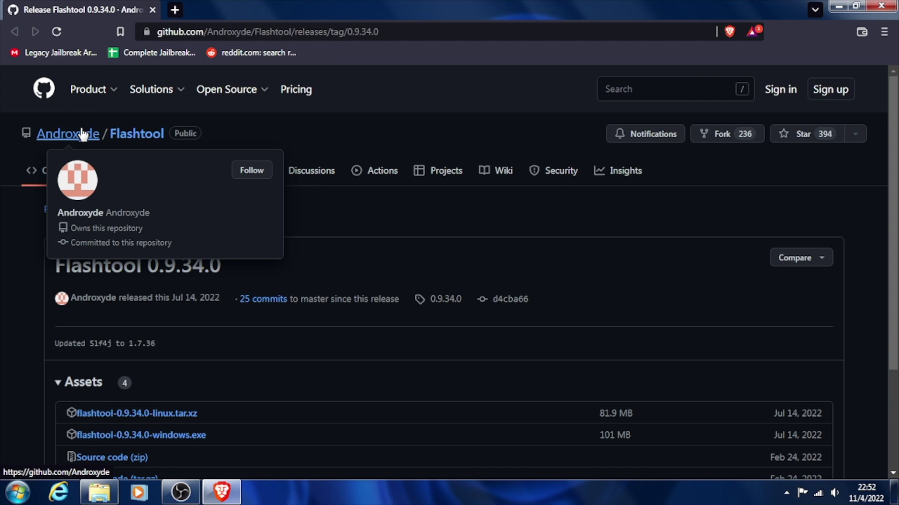
pyautogui.scroll(-3, 396, 202)
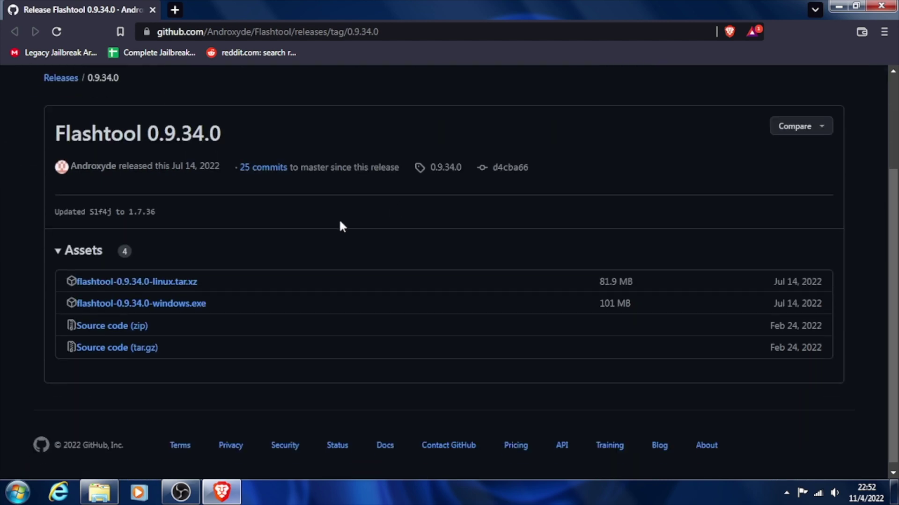
pyautogui.click(187, 304)
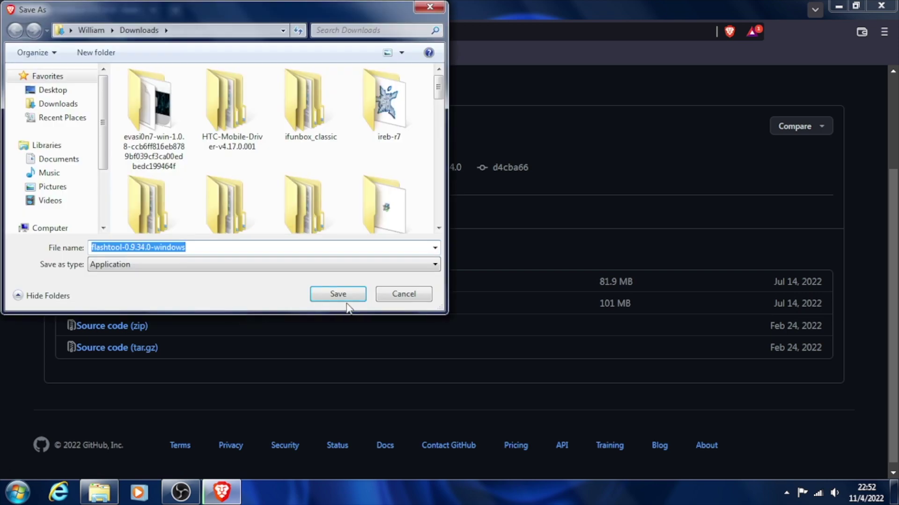
pyautogui.click(338, 293)
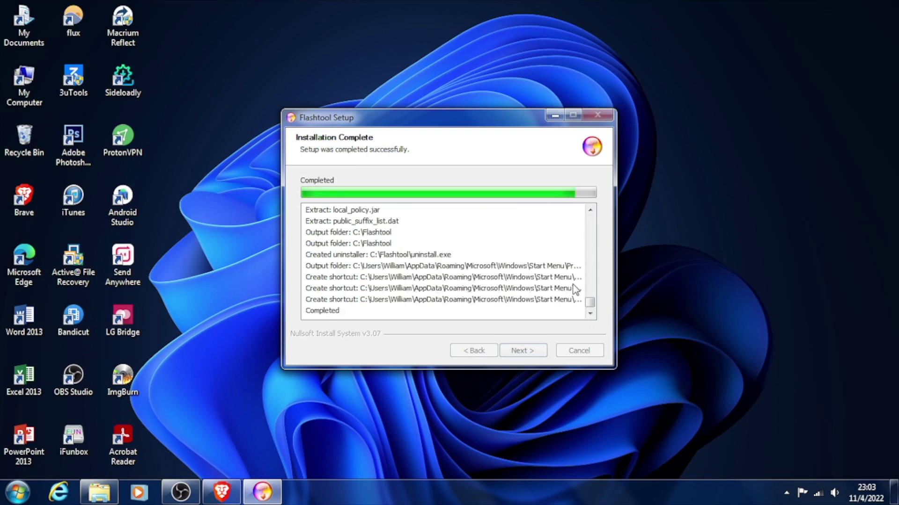
# Step: Finish the Flashtool installer and dismiss the missing shortcut warning on first launch
pyautogui.click(543, 349)
pyautogui.click(535, 349)
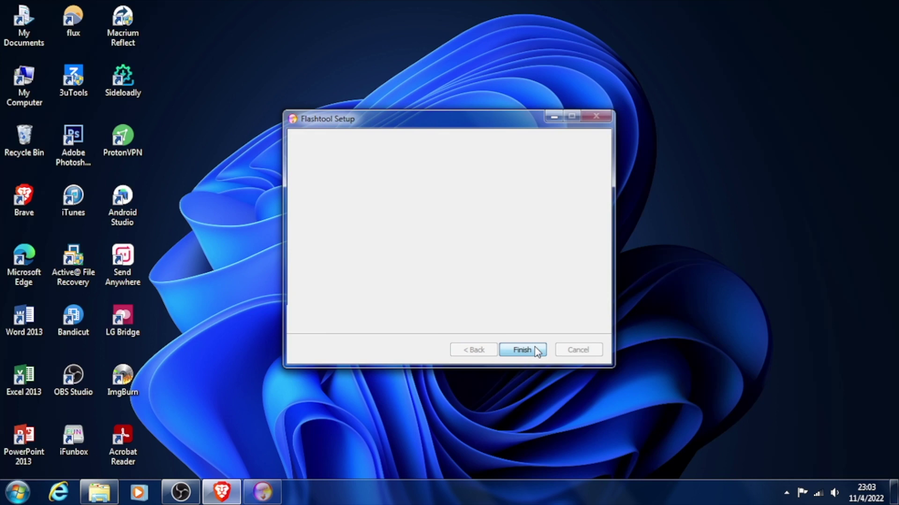
pyautogui.press('super')
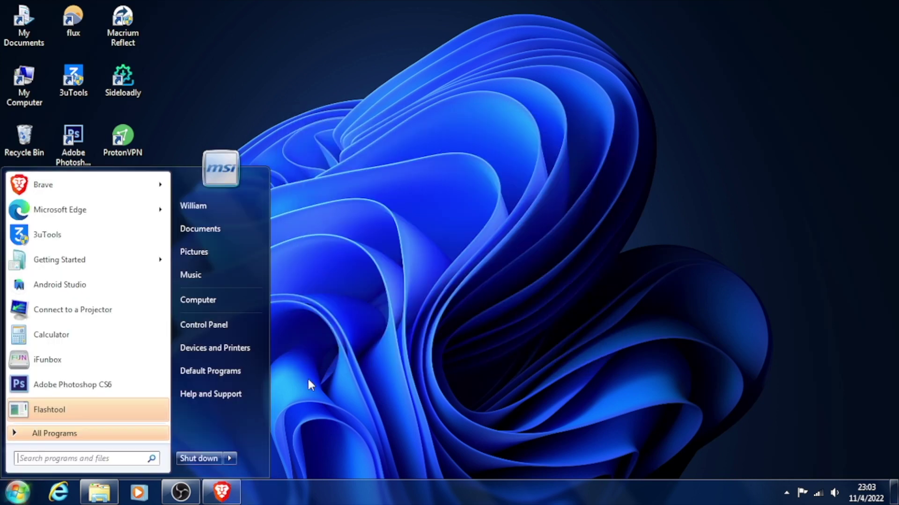
pyautogui.click(115, 414)
pyautogui.click(528, 267)
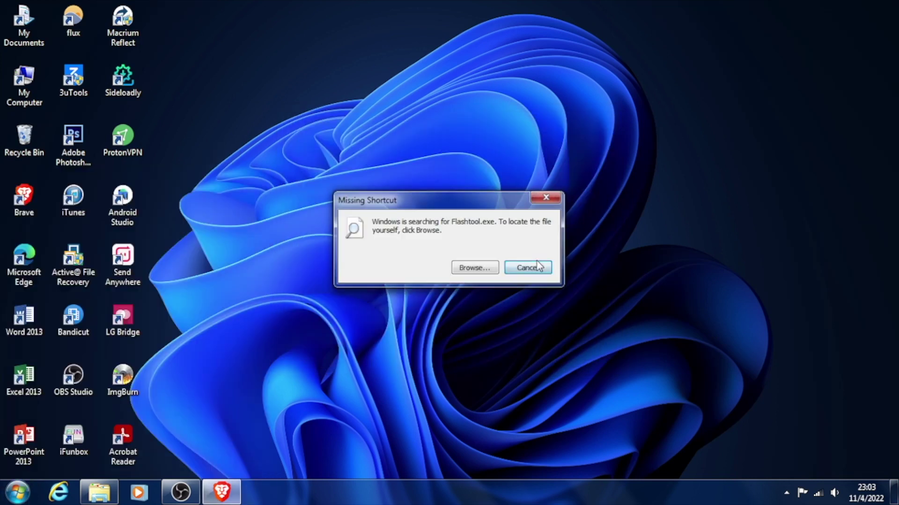
# Step: Launch Flashtool64 from the Flashtool folder in the Start menu's program list
pyautogui.press('super')
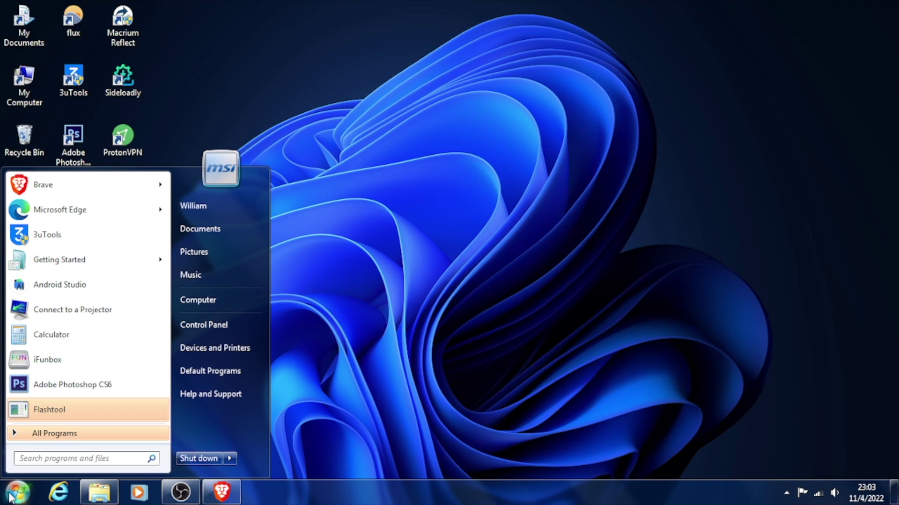
pyautogui.click(61, 434)
pyautogui.scroll(-6, 103, 346)
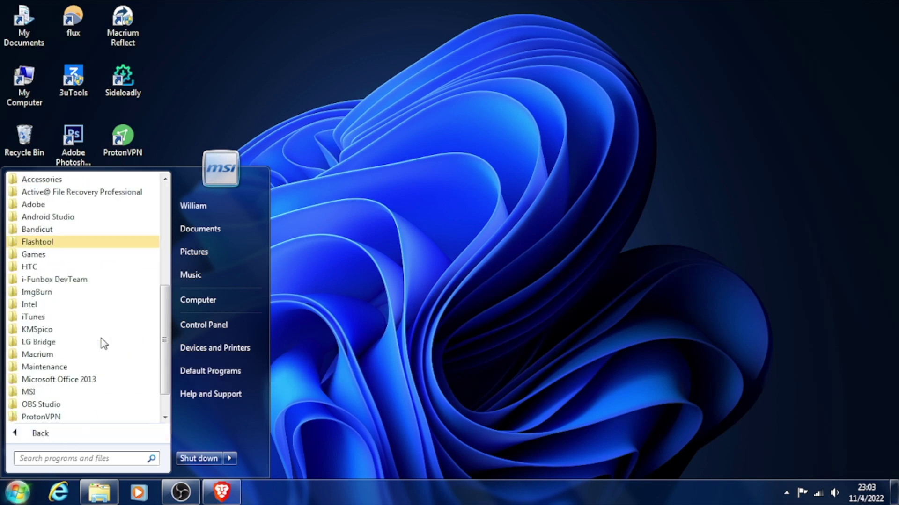
pyautogui.click(60, 244)
pyautogui.click(53, 267)
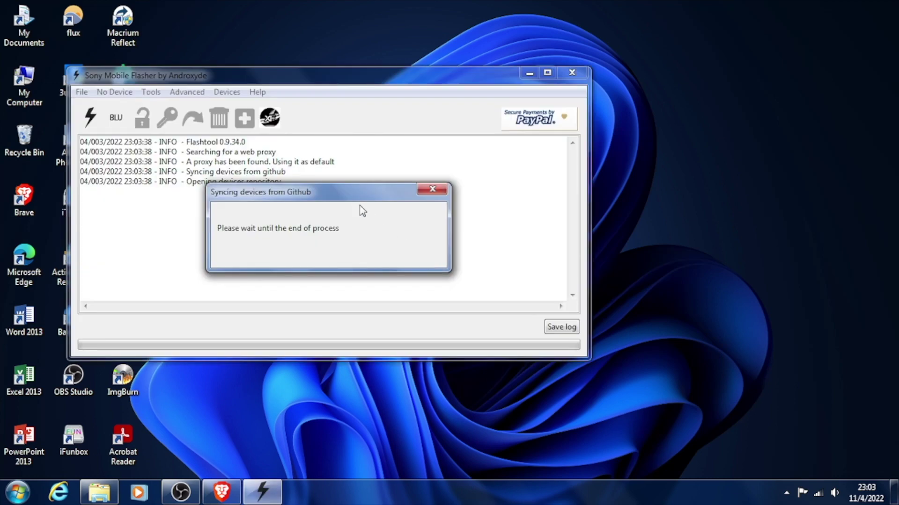
# Step: After the GitHub sync, check the fastboot-mode log line and start a new flash
pyautogui.moveTo(350, 196); pyautogui.dragTo(465, 224)
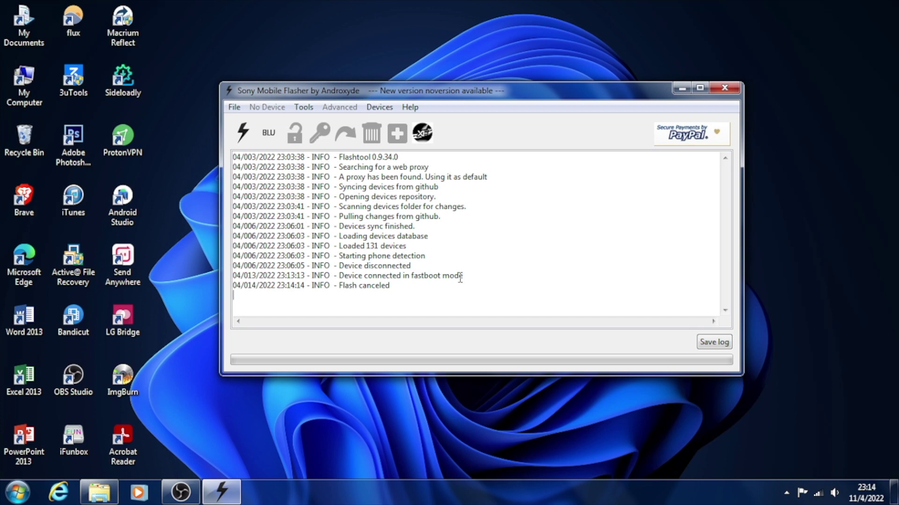
pyautogui.moveTo(460, 277); pyautogui.dragTo(338, 276)
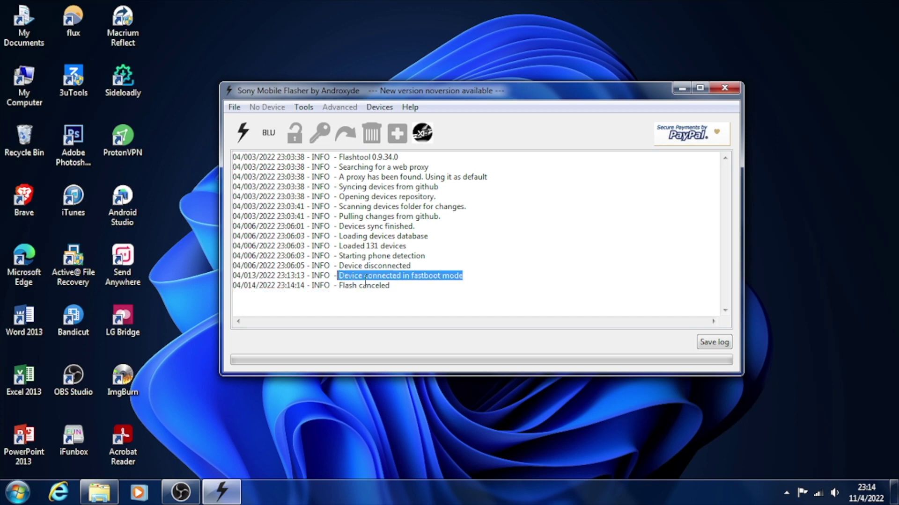
pyautogui.click(365, 280)
pyautogui.click(243, 133)
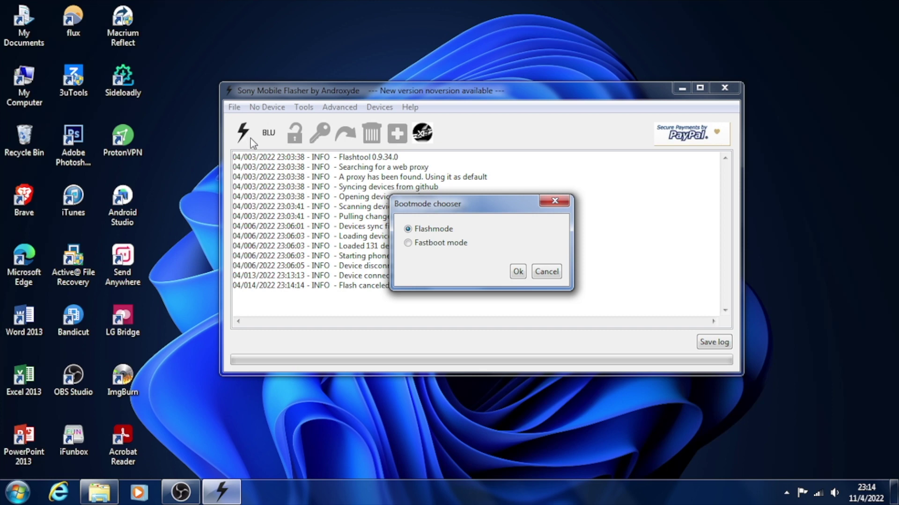
# Step: Choose Flashmode and set the NANDA.ID Xperia M2 folder as the firmware source
pyautogui.press('Return')
pyautogui.click(678, 150)
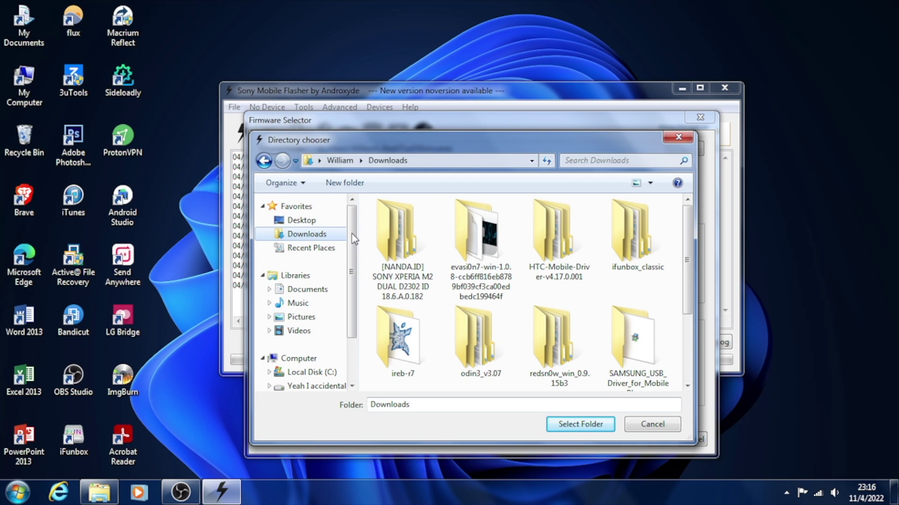
pyautogui.doubleClick(396, 234)
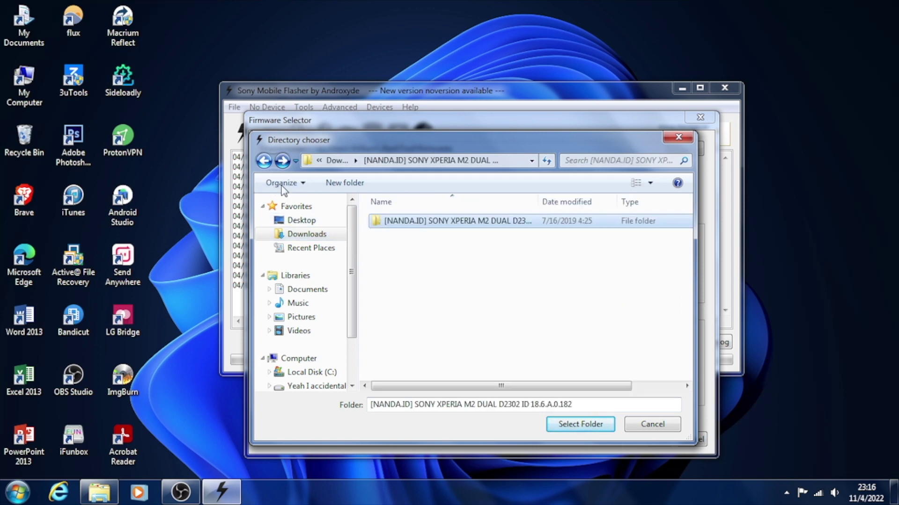
pyautogui.click(580, 425)
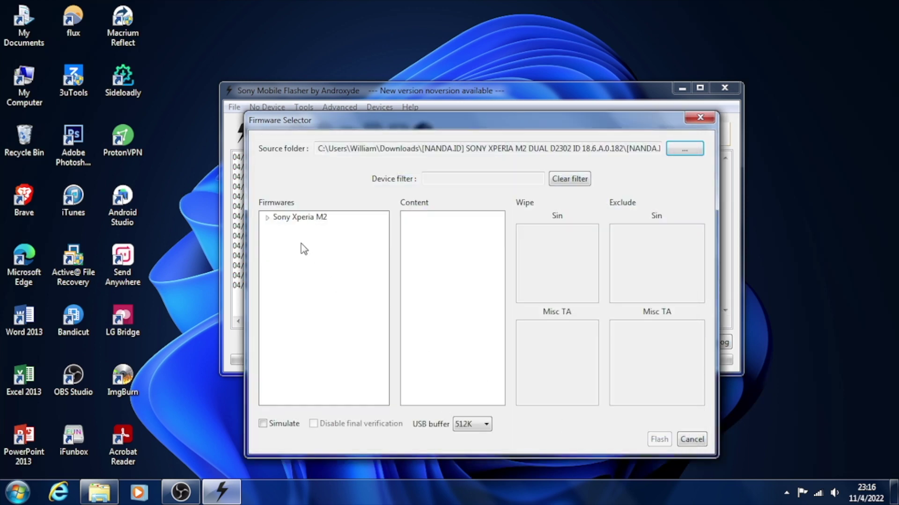
# Step: Select firmware 18.6.A.0.182 with USERDATA wiped and start flashing
pyautogui.click(267, 218)
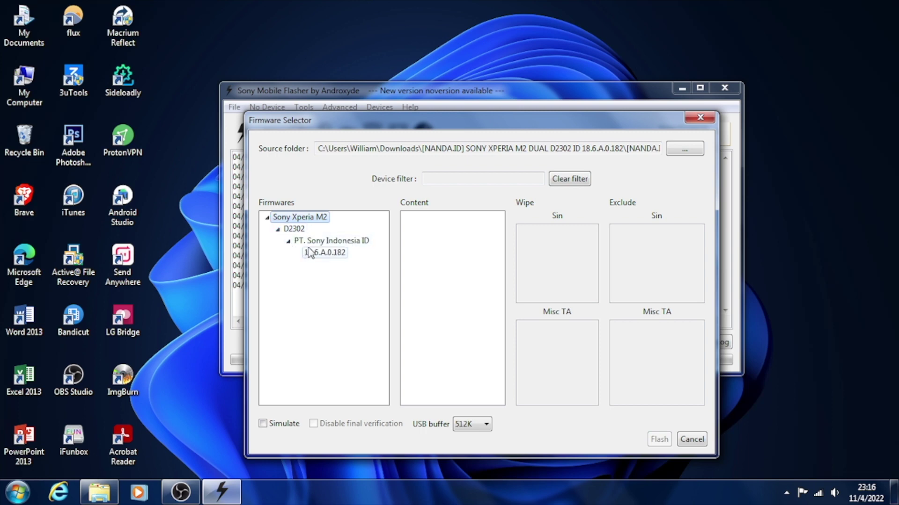
pyautogui.click(326, 255)
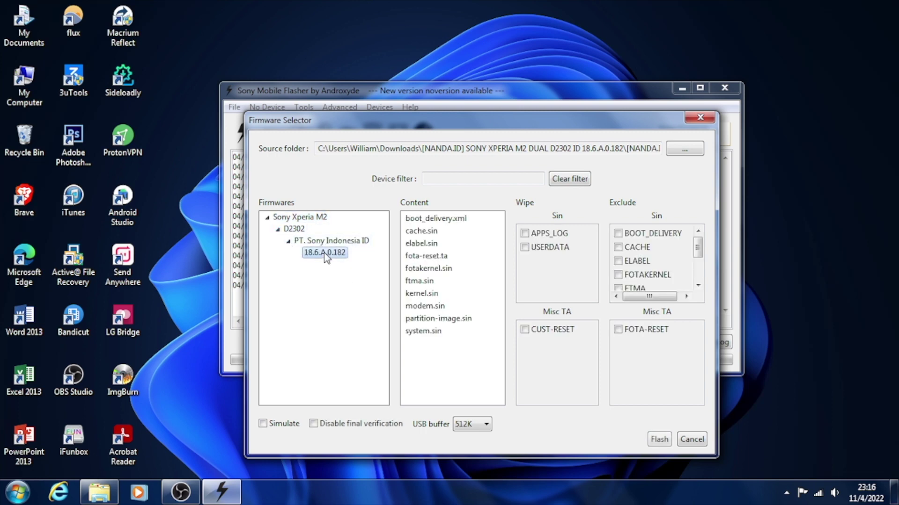
pyautogui.click(525, 249)
pyautogui.click(659, 439)
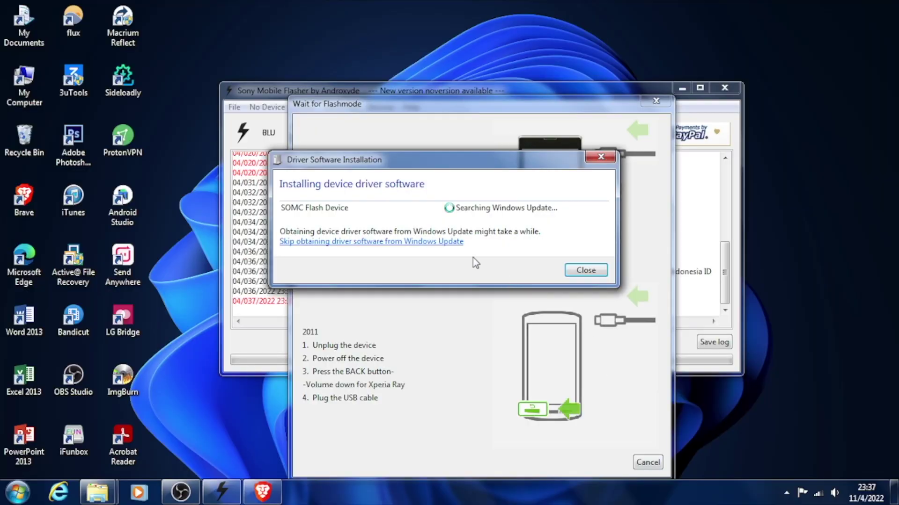
# Step: Skip and confirm skipping the Windows Update driver search for the SOMC Flash Device
pyautogui.click(461, 242)
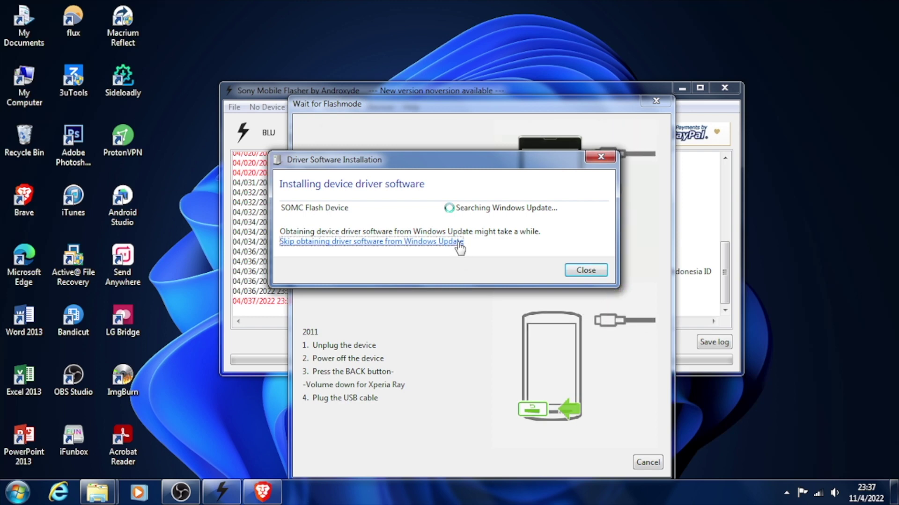
pyautogui.click(464, 260)
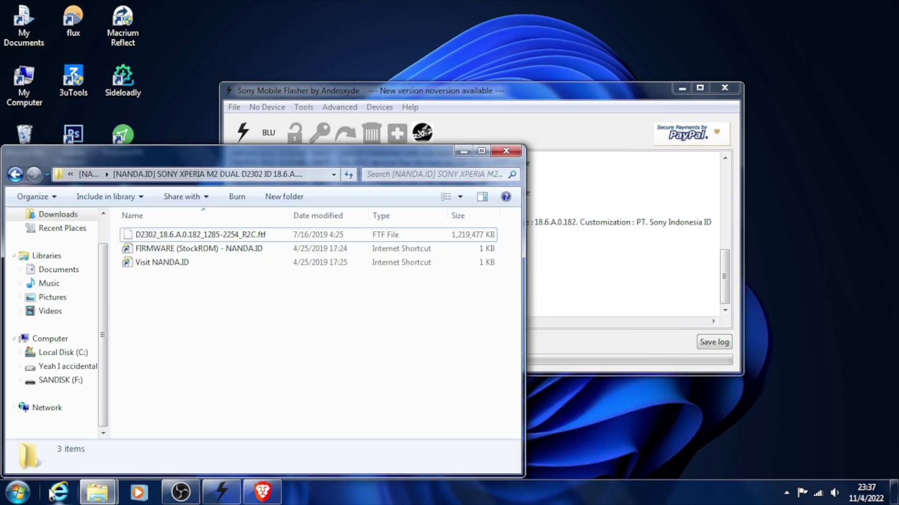
# Step: Open the drivers folder in Flashtool64's install location via the Start menu shortcut
pyautogui.press('super')
pyautogui.click(58, 431)
pyautogui.scroll(2, 94, 393)
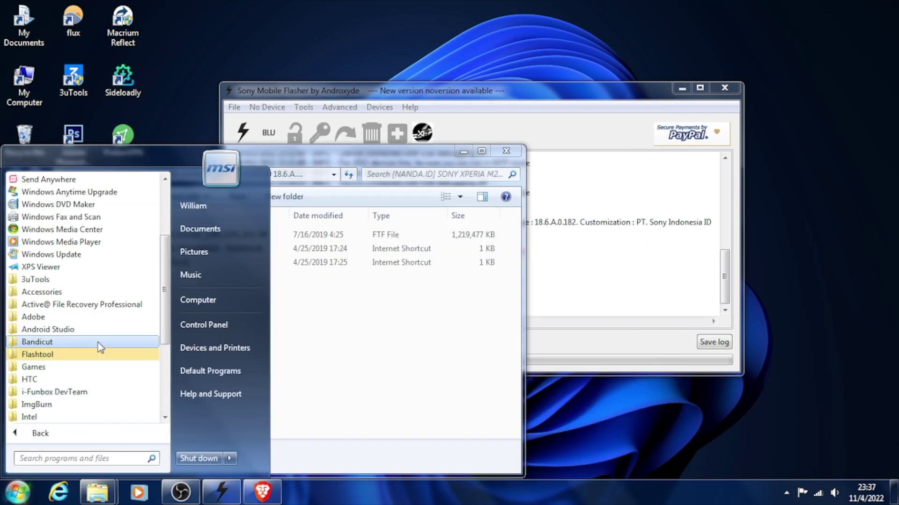
pyautogui.click(86, 355)
pyautogui.rightClick(86, 381)
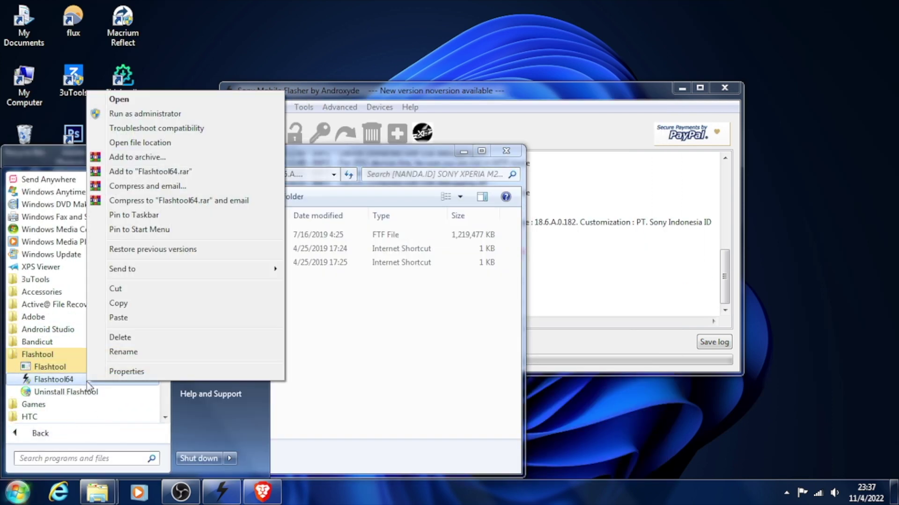
pyautogui.click(164, 143)
pyautogui.doubleClick(166, 251)
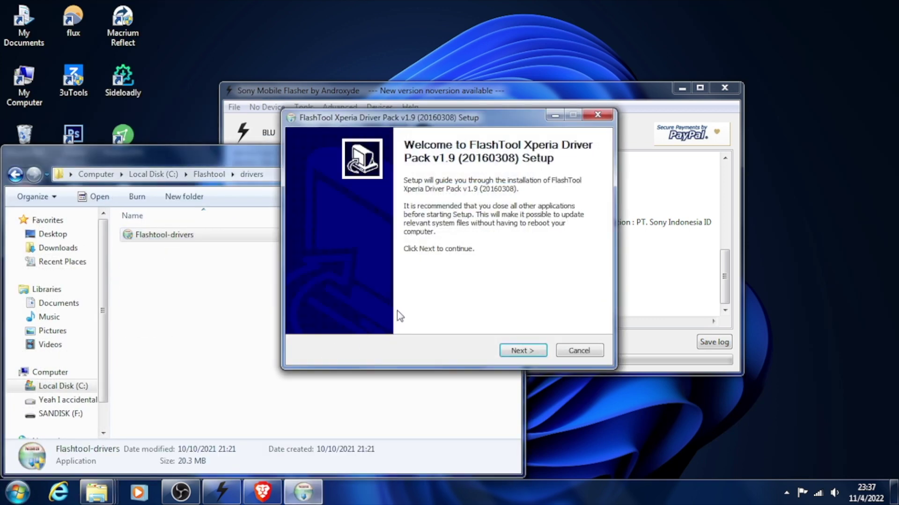
# Step: Install the FlashTool Xperia Driver Pack with Fastboot Drivers ticked alongside the Flashmode drivers
pyautogui.click(520, 352)
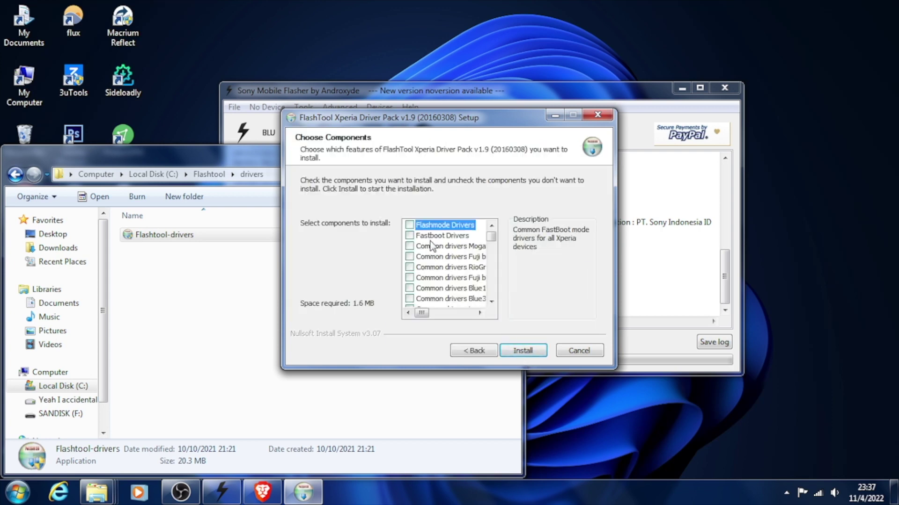
pyautogui.click(411, 240)
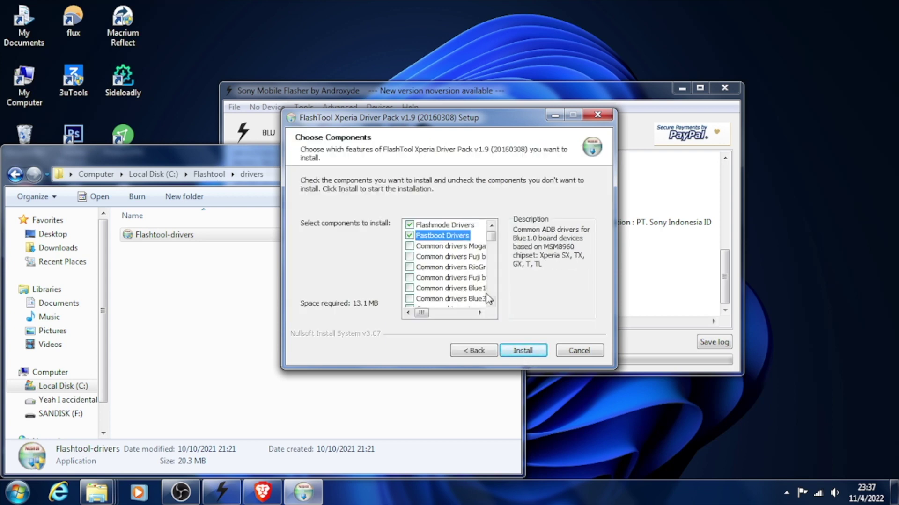
pyautogui.scroll(-3, 484, 279)
pyautogui.scroll(-2, 483, 278)
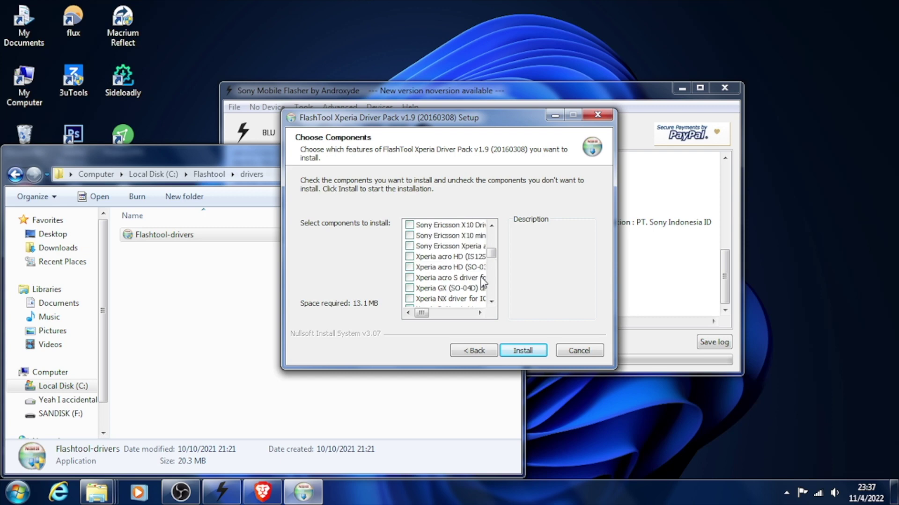
pyautogui.scroll(5, 485, 288)
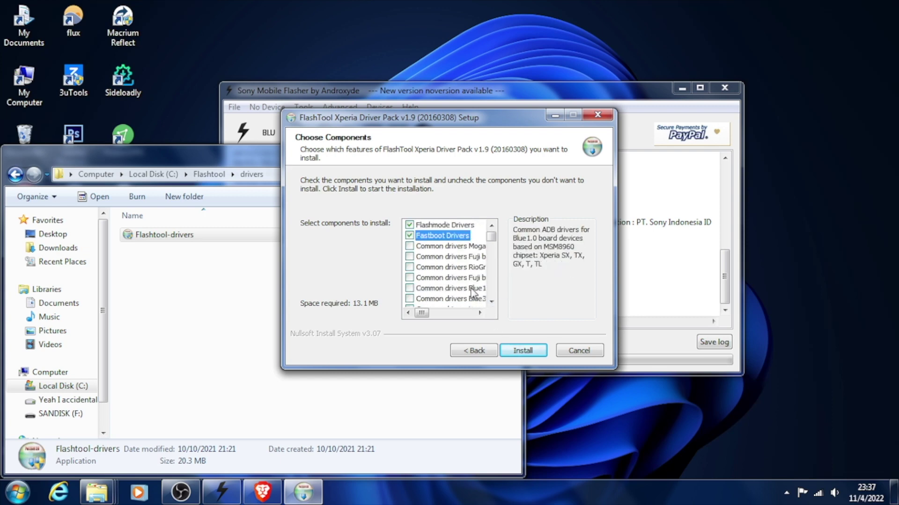
pyautogui.click(521, 351)
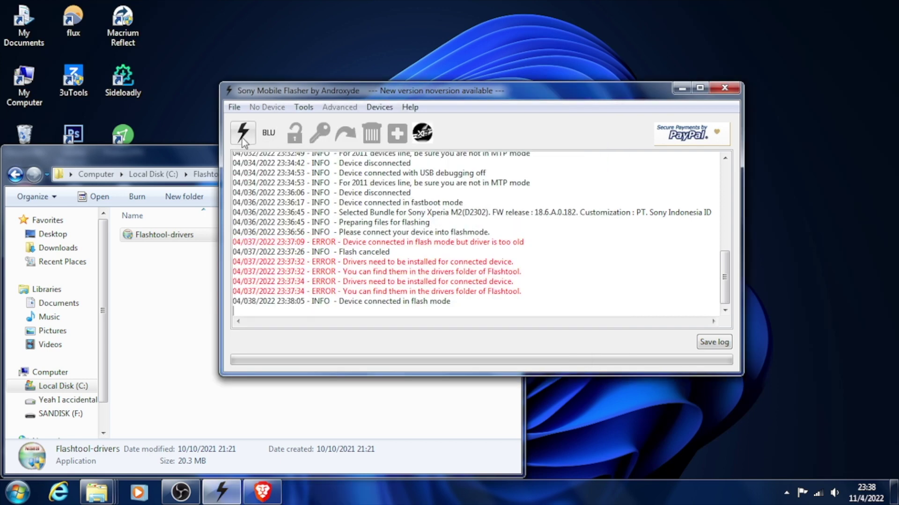
# Step: Flash the D2302 18.6.A.0.182 firmware from the Downloads NANDA.ID folder in Flashmode
pyautogui.click(243, 134)
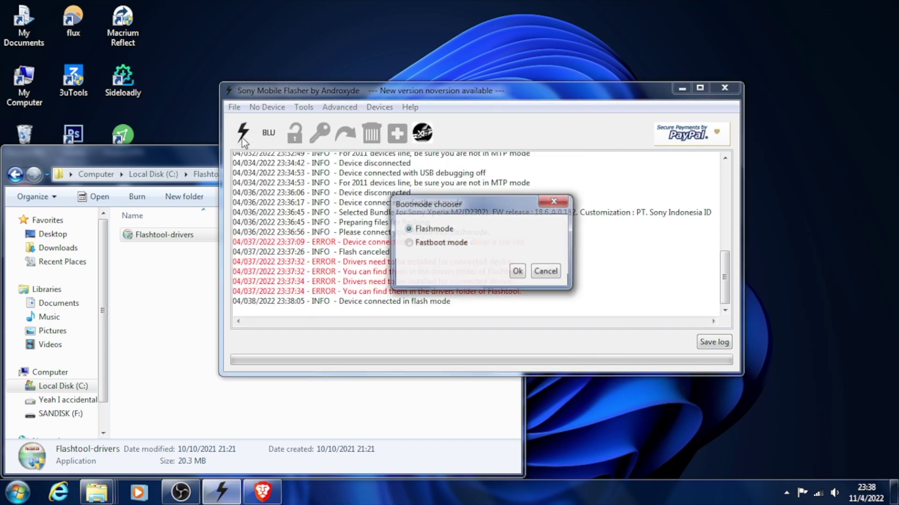
pyautogui.click(517, 271)
pyautogui.click(684, 149)
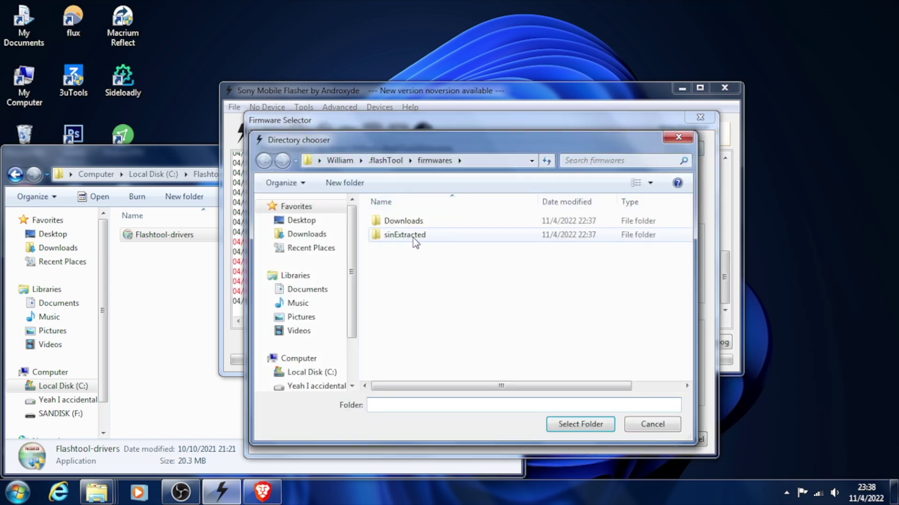
pyautogui.click(308, 234)
pyautogui.doubleClick(376, 249)
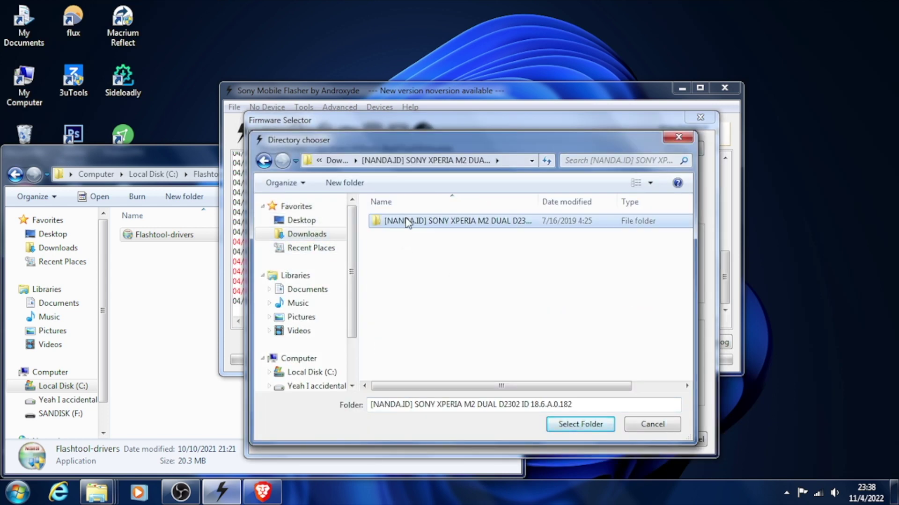
pyautogui.press('Return')
pyautogui.click(280, 230)
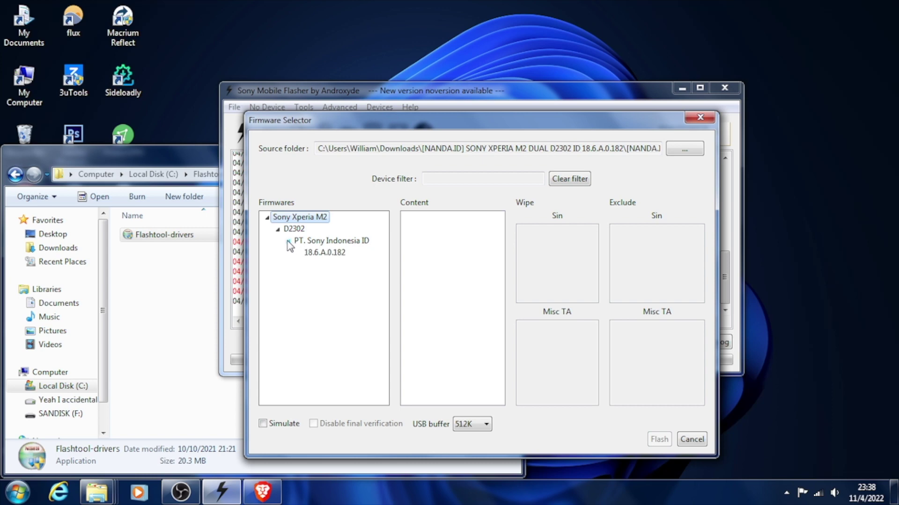
pyautogui.click(309, 255)
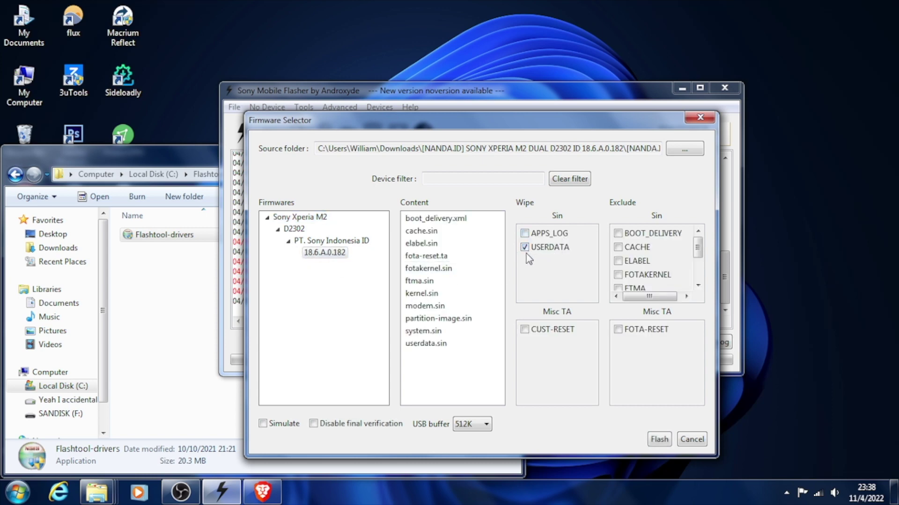
pyautogui.click(659, 441)
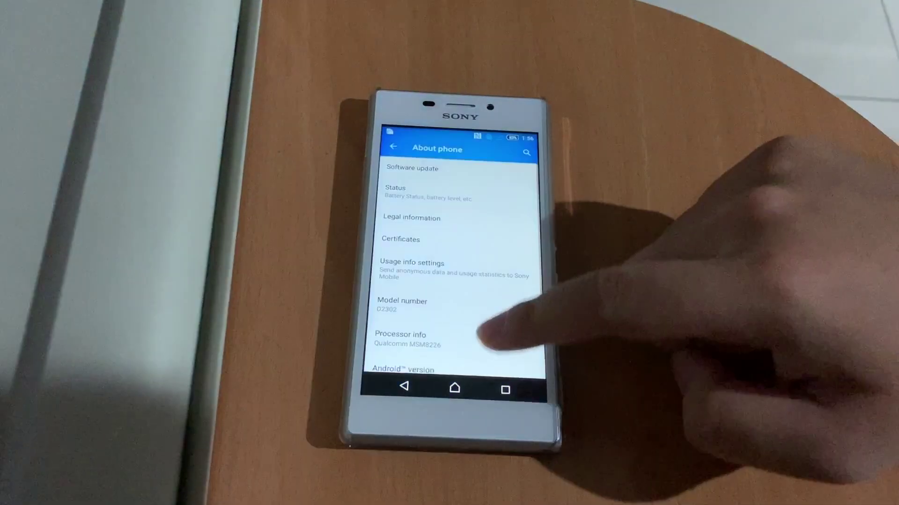
# Step: Scroll About phone to confirm Android 5.1.1 and build number 18.6.A.0.182
pyautogui.scroll(-3, 454, 262)
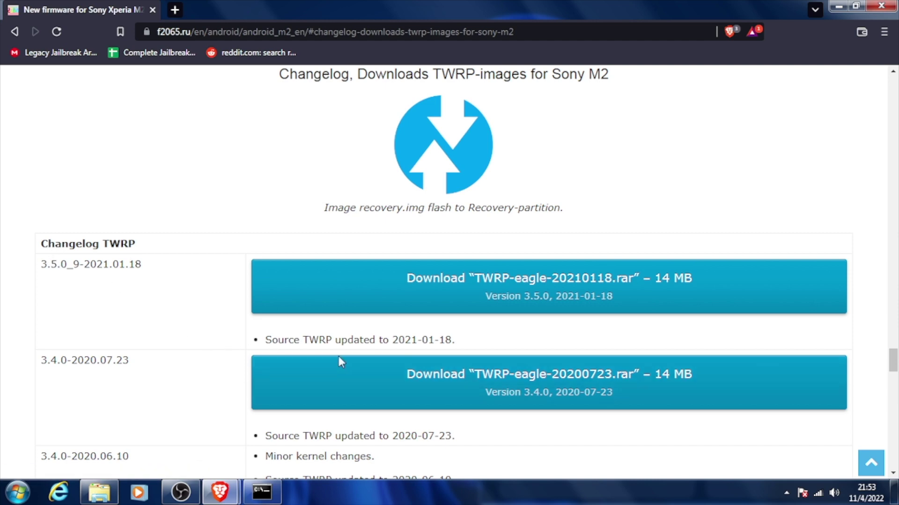
# Step: Download the 14 MB TWRP-eagle-20210118.rar archive from the f2065.ru page
pyautogui.click(505, 307)
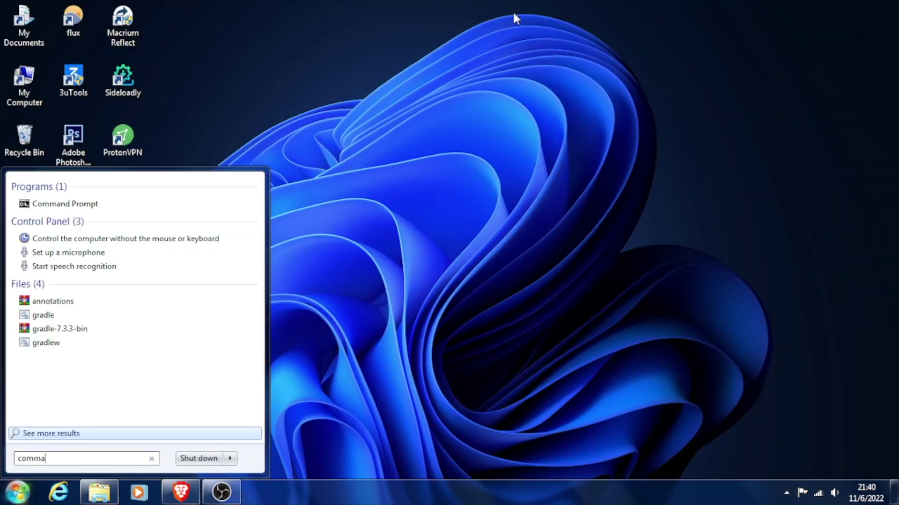
# Step: Open Command Prompt and run 'fastboot devices' to confirm the phone is listed
pyautogui.write('n')
pyautogui.click(177, 204)
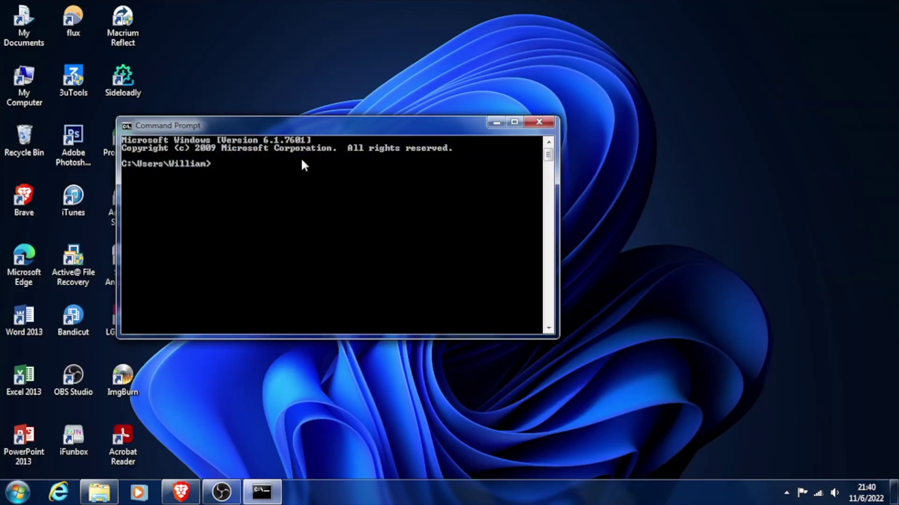
pyautogui.write('fastno')
pyautogui.press('BackSpace')
pyautogui.press('BackSpace')
pyautogui.write('b')
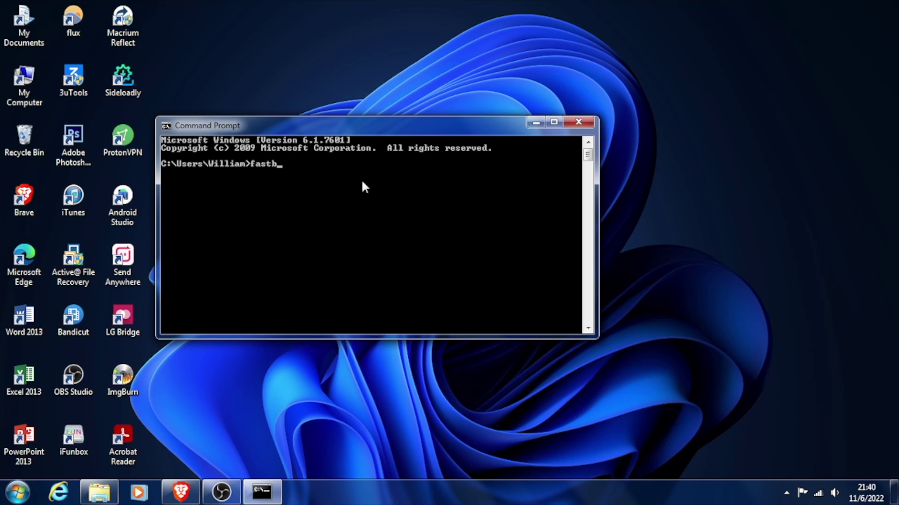
pyautogui.write('oot devices')
pyautogui.press('Return')
# Step: Run 'fastboot flash recovery' with the recovery_20210118.img file dragged in as its path
pyautogui.write('fastboot flash')
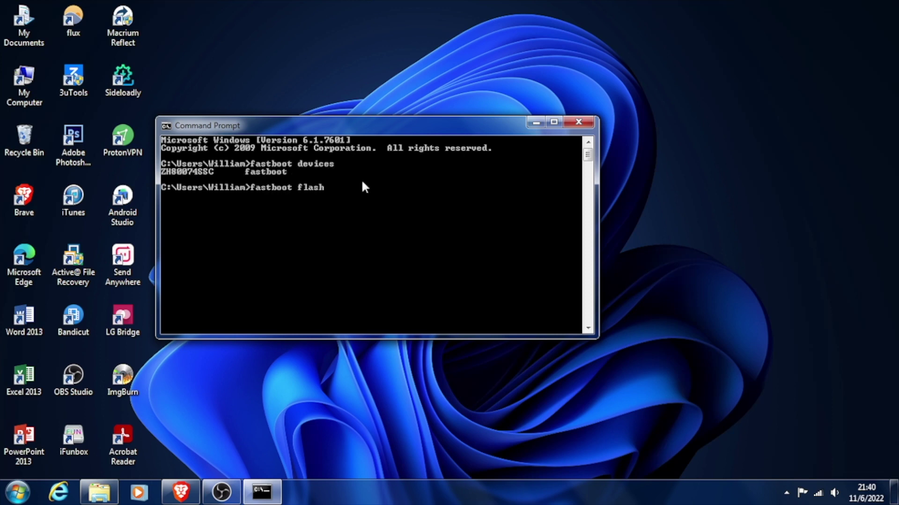
pyautogui.write(' recovery')
pyautogui.click(106, 486)
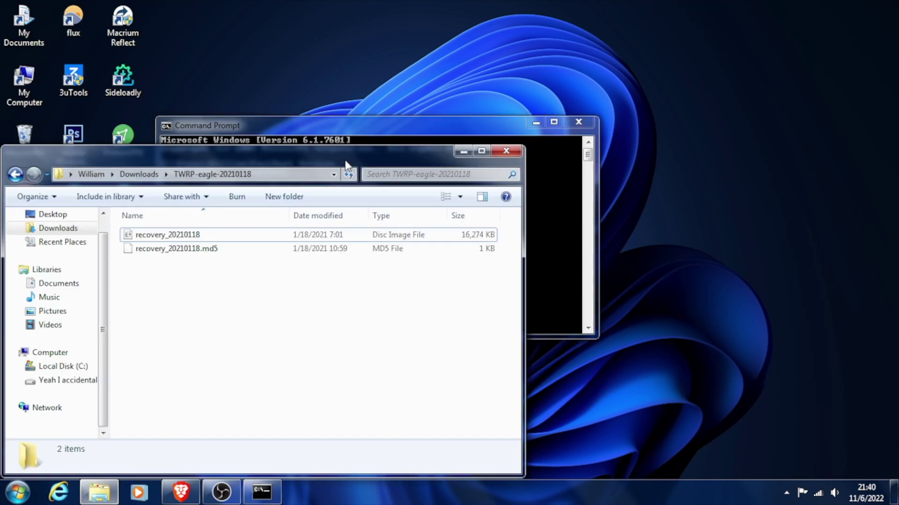
pyautogui.moveTo(346, 165); pyautogui.dragTo(373, 259)
pyautogui.click(258, 330)
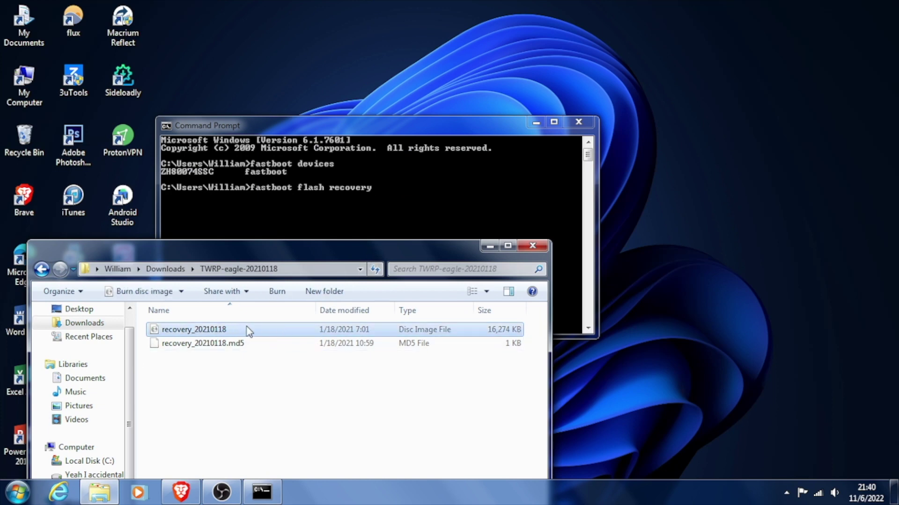
pyautogui.moveTo(231, 333); pyautogui.dragTo(407, 215)
pyautogui.click(404, 211)
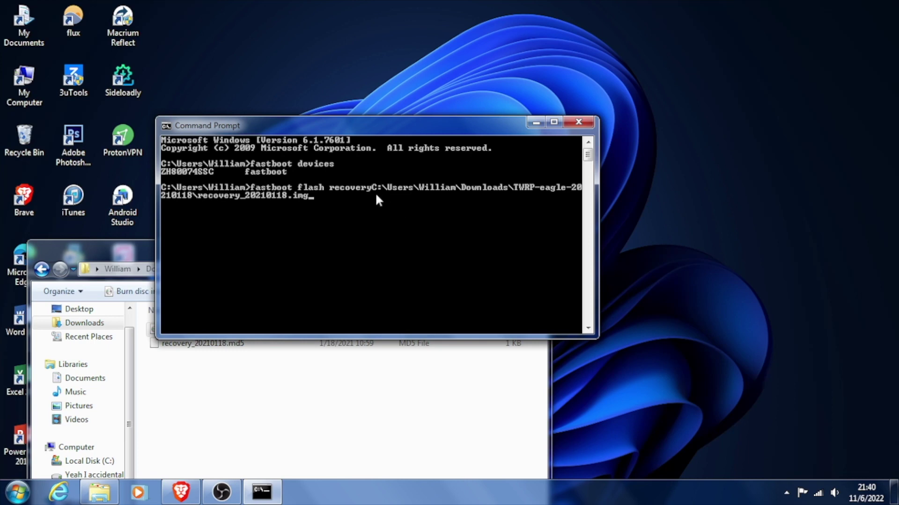
pyautogui.press('Return')
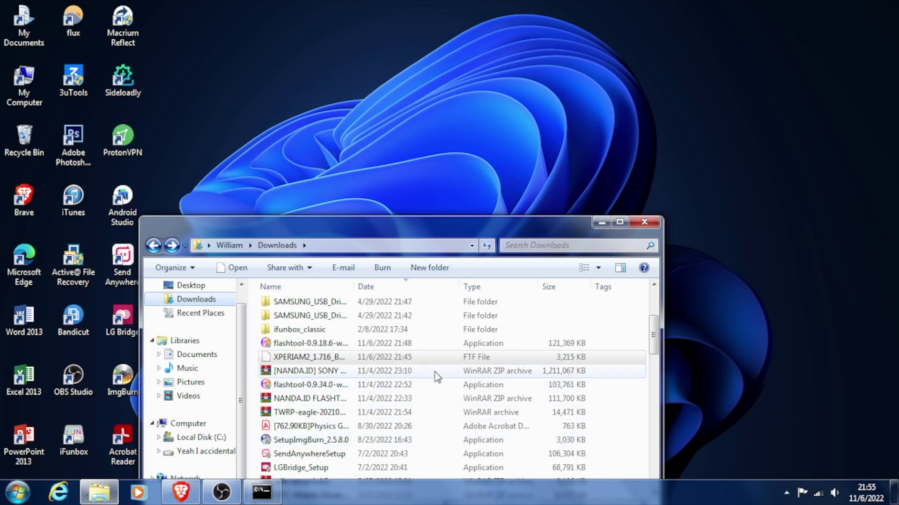
# Step: Copy the XPERIAM2 1.716 bootloader-update FTF file from Downloads
pyautogui.click(430, 358)
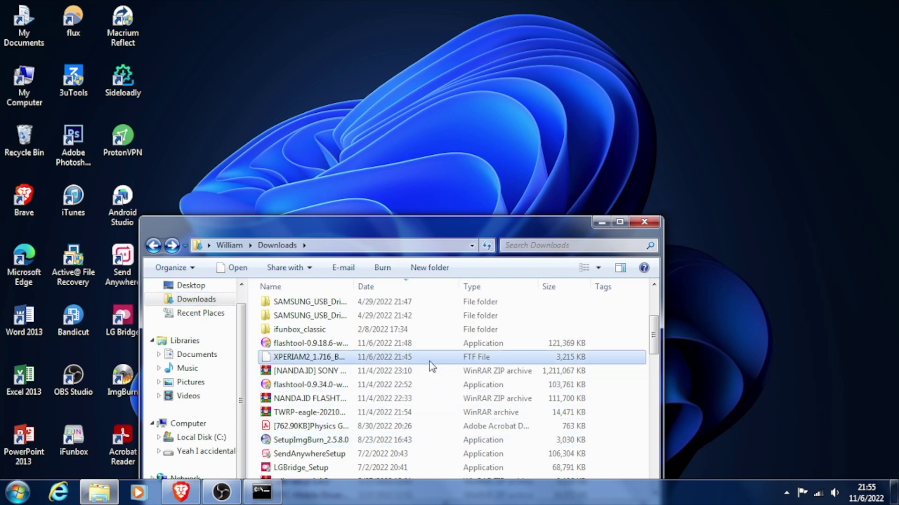
pyautogui.rightClick(437, 355)
pyautogui.click(481, 278)
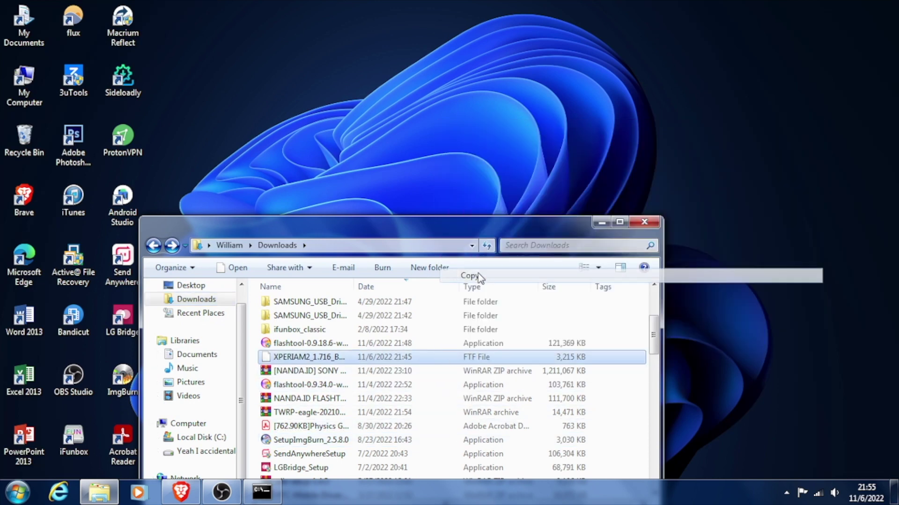
# Step: Paste the FTF into C:\Users\<user>\.flashTool\firmwares, opened in a new window
pyautogui.rightClick(218, 438)
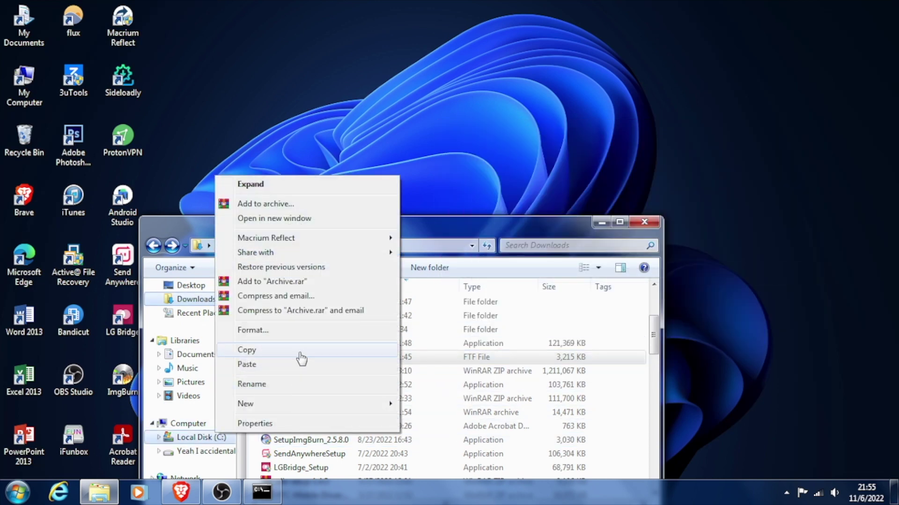
pyautogui.click(278, 218)
pyautogui.doubleClick(361, 276)
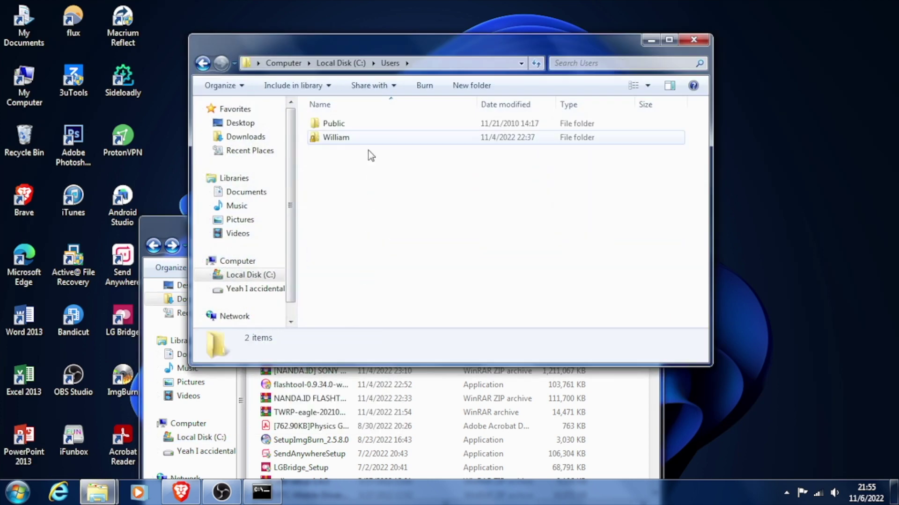
pyautogui.doubleClick(357, 139)
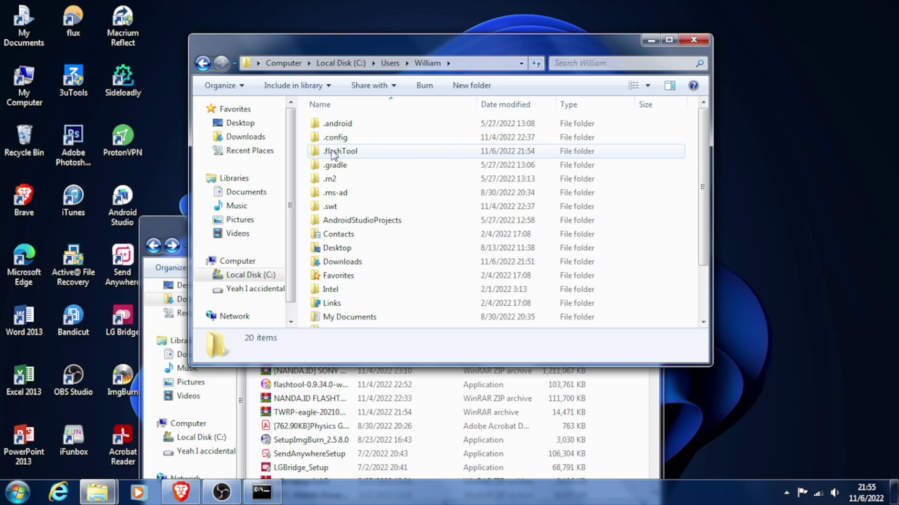
pyautogui.doubleClick(380, 152)
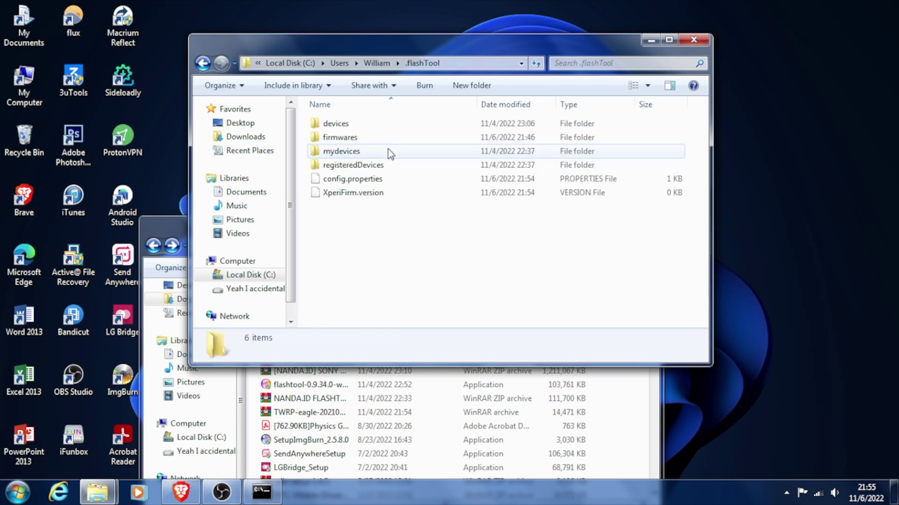
pyautogui.doubleClick(346, 138)
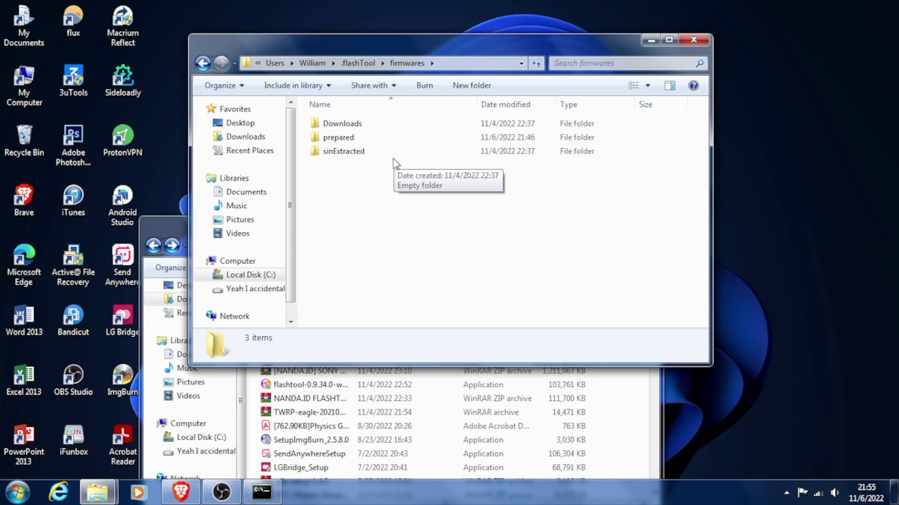
pyautogui.rightClick(352, 178)
pyautogui.click(382, 268)
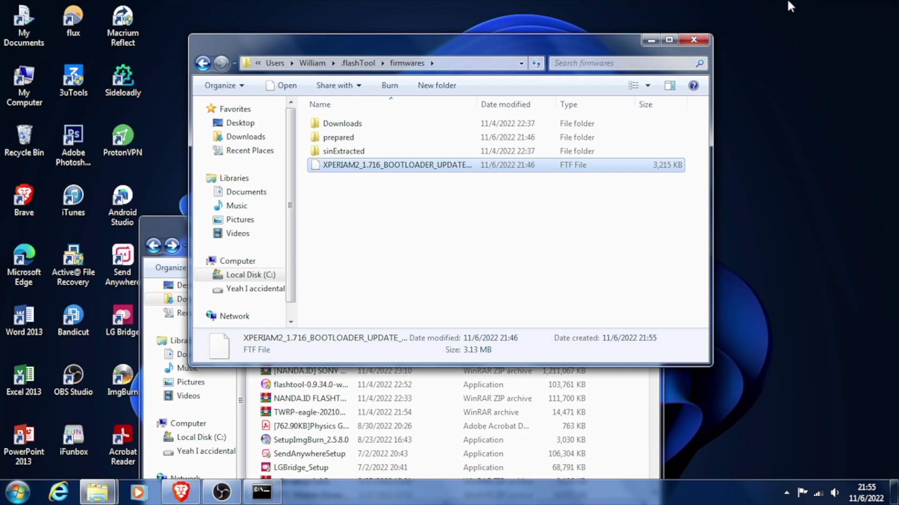
# Step: Close the firmwares folder and launch Flashtool64 from the Start menu's Flashtool group
pyautogui.click(693, 40)
pyautogui.click(18, 491)
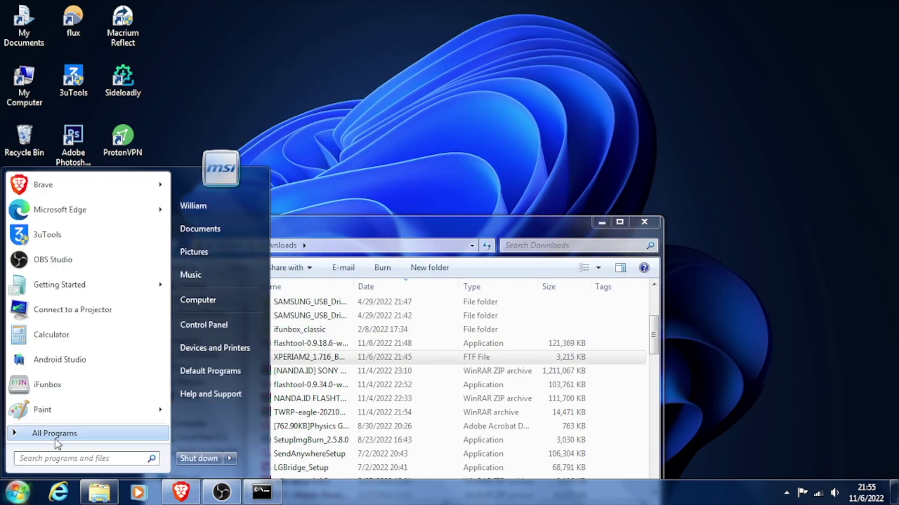
pyautogui.click(42, 428)
pyautogui.scroll(-2, 113, 363)
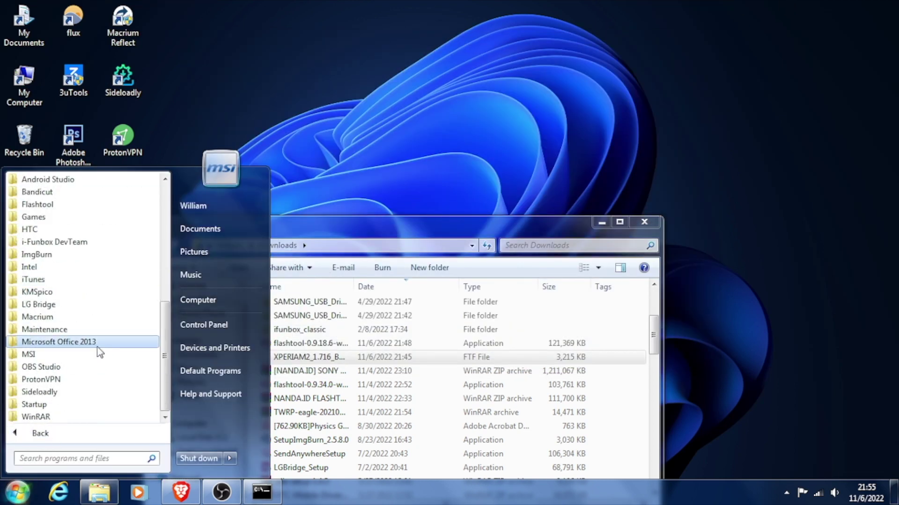
pyautogui.click(57, 206)
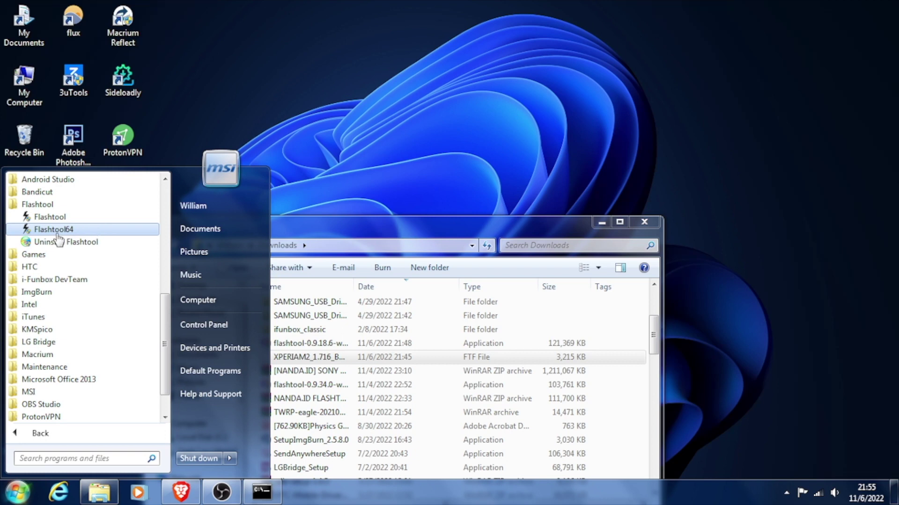
pyautogui.click(90, 219)
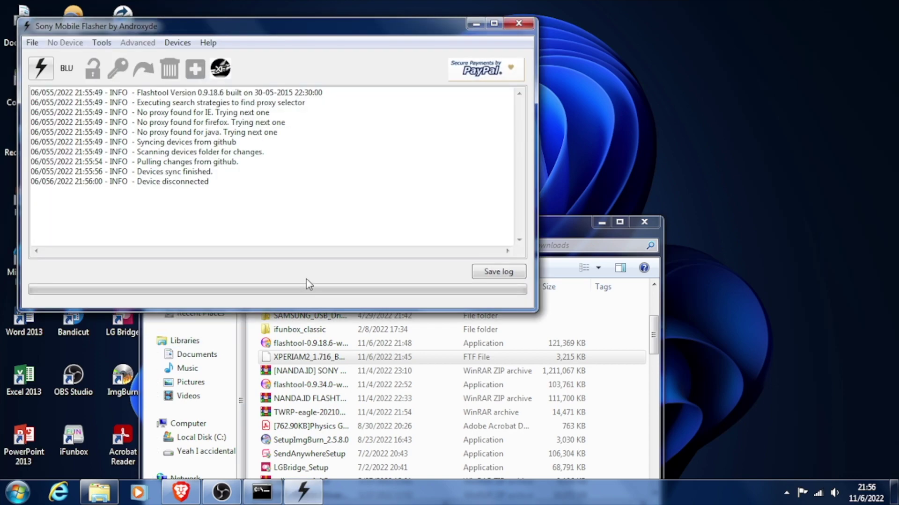
# Step: Flash the XPERIA M2 1.716 NEW BOOTLOADER bundle in Flashmode
pyautogui.click(41, 69)
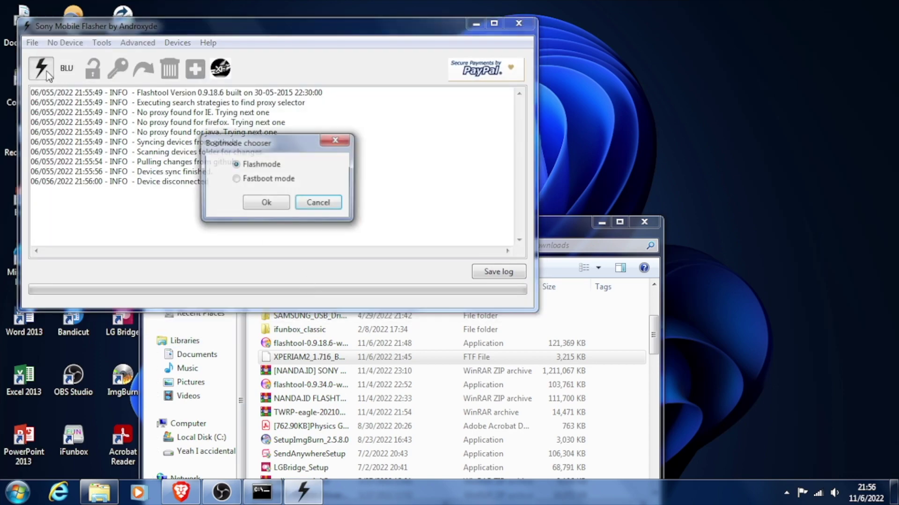
pyautogui.click(269, 203)
pyautogui.click(127, 139)
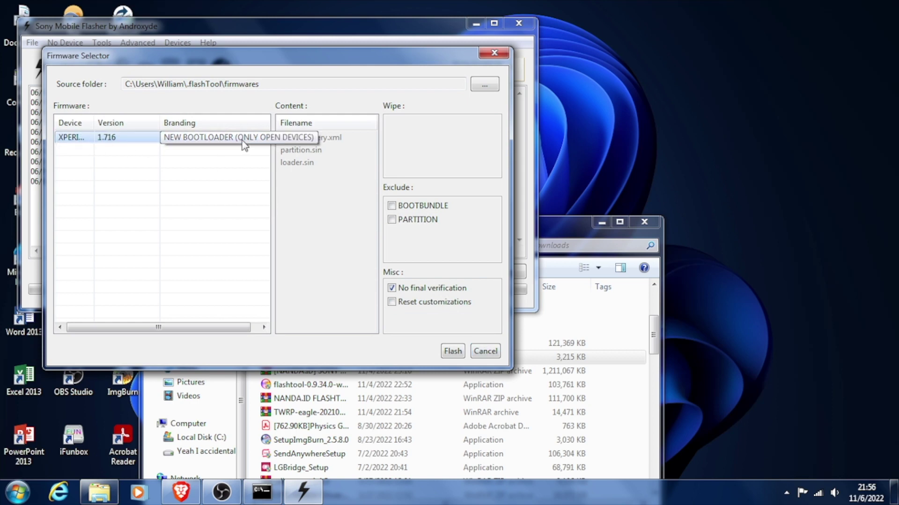
pyautogui.click(452, 351)
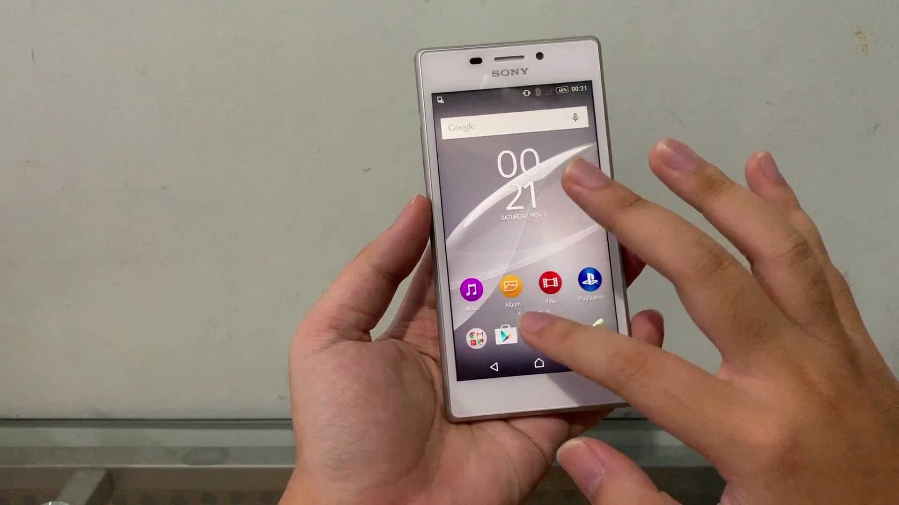
pyautogui.click(515, 327)
pyautogui.moveTo(585, 234); pyautogui.dragTo(492, 234)
pyautogui.moveTo(486, 280); pyautogui.dragTo(585, 276)
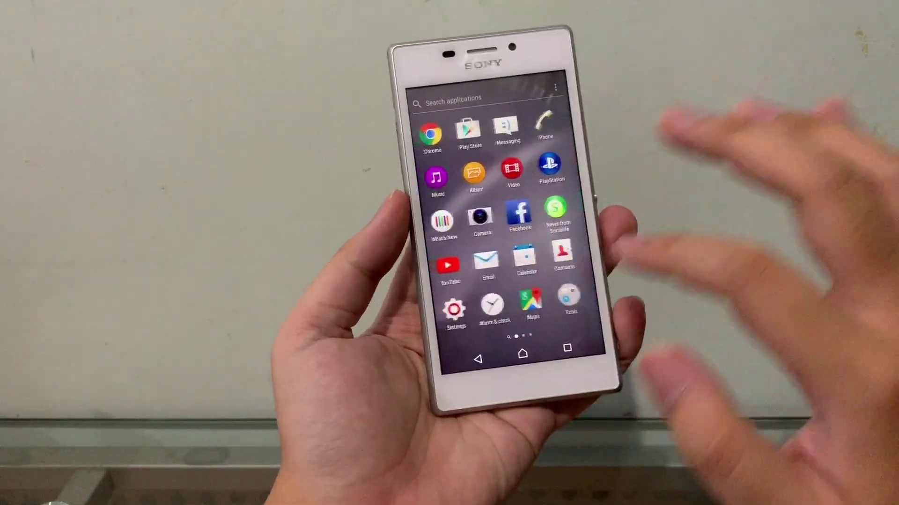